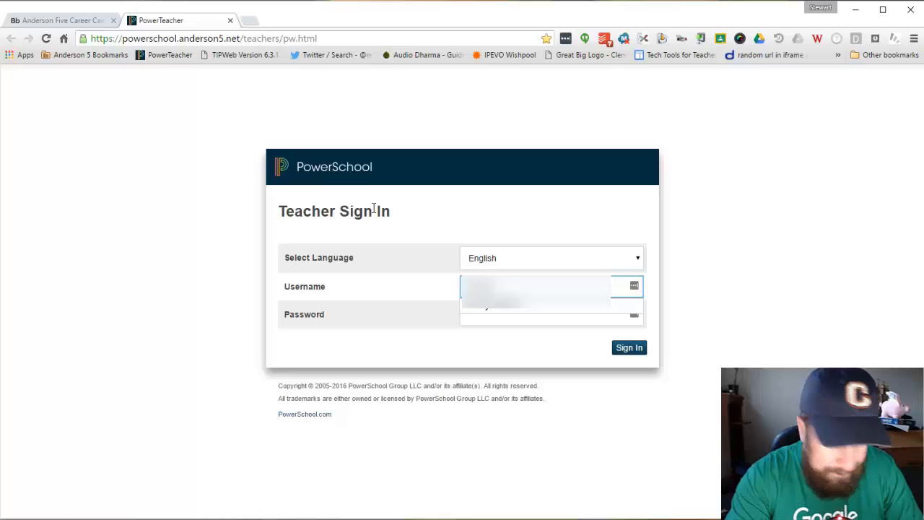
Sign in to PowerSchool with the teacher's username and password to reach Current Classes.
{"action": "type", "text": "*****"}
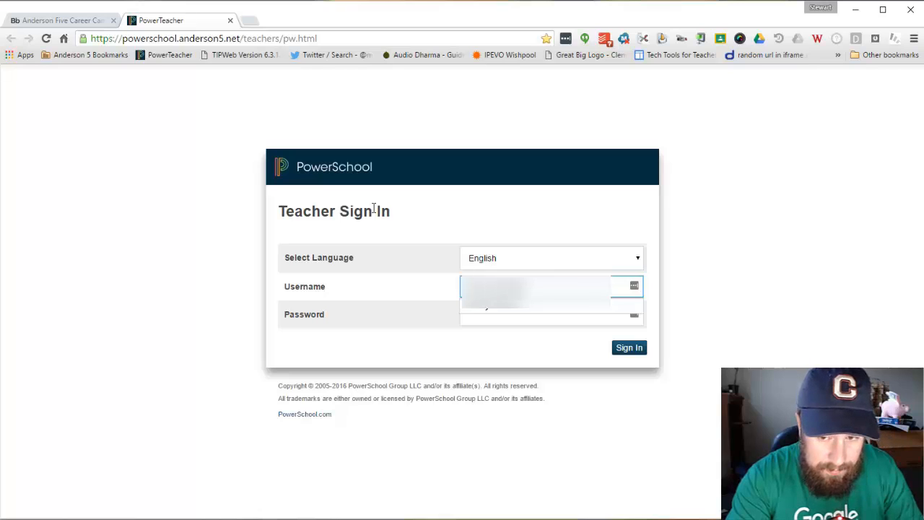
{"action": "key", "text": "Tab"}
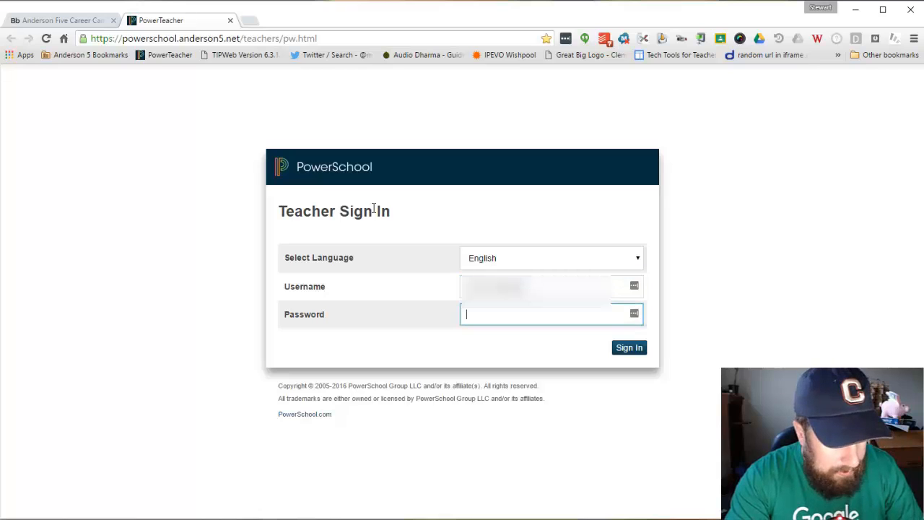
{"action": "type", "text": "*"}
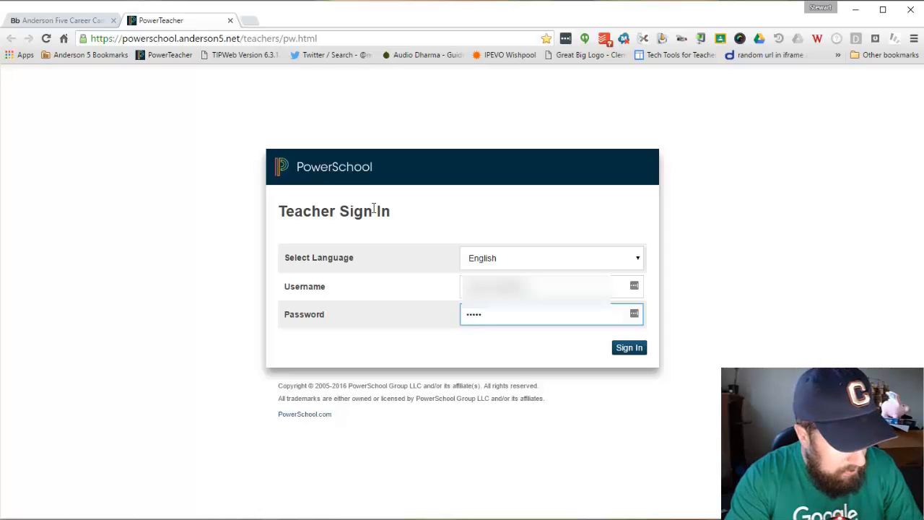
{"action": "type", "text": "*********"}
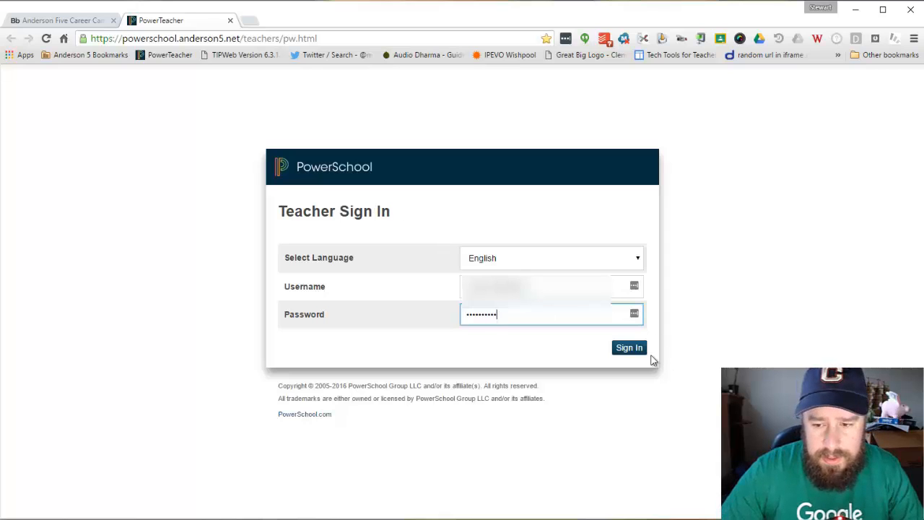
{"action": "left_click", "coordinate": [628, 348]}
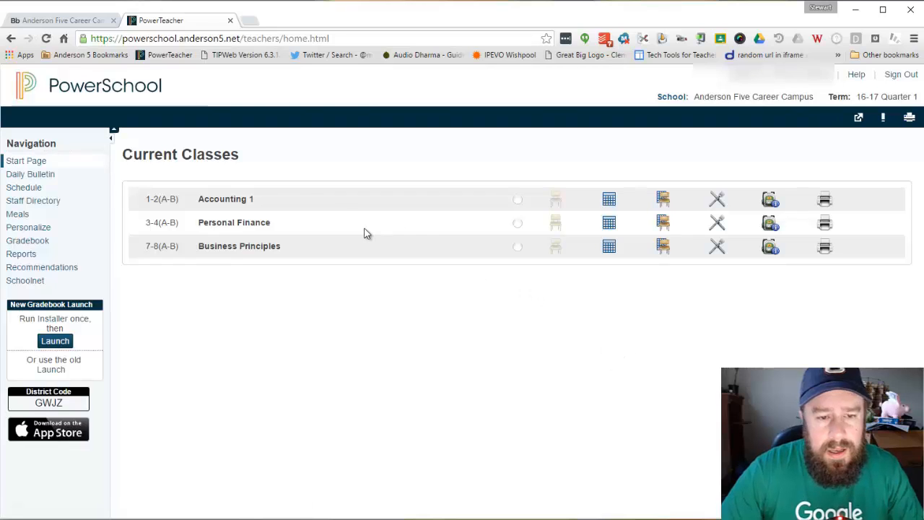
Download the Windows installer PTg-Client-Install-win.exe from the Gradebook Install page.
{"action": "left_click", "coordinate": [58, 321]}
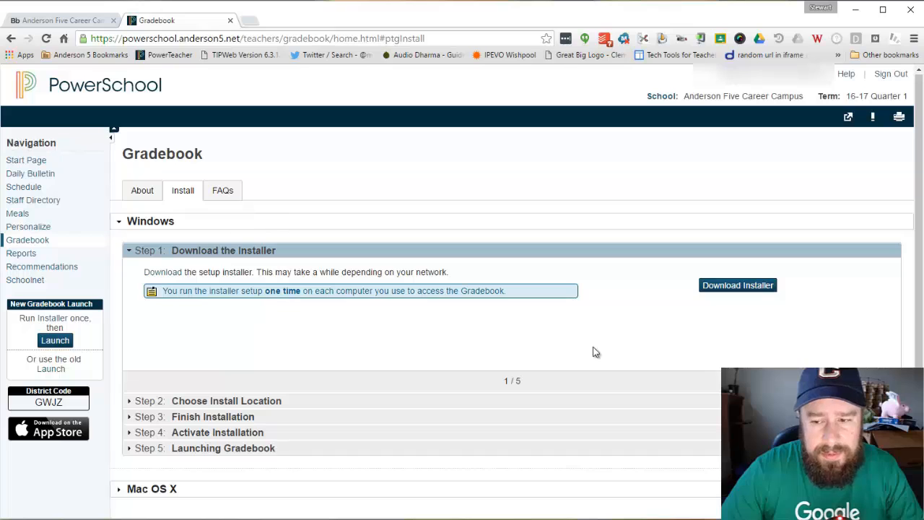
{"action": "left_click", "coordinate": [739, 286]}
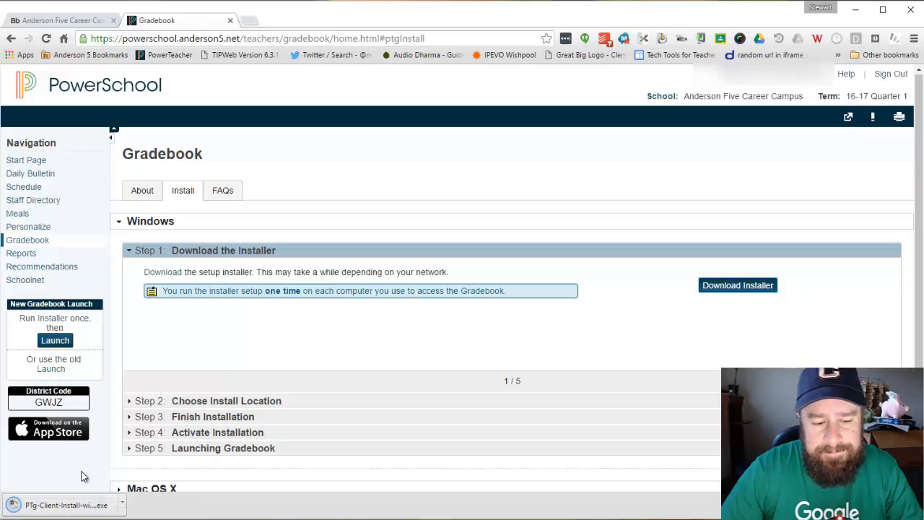
Run the downloaded installer and install the Gradebook launcher into the default Pearson folder.
{"action": "left_click", "coordinate": [64, 511]}
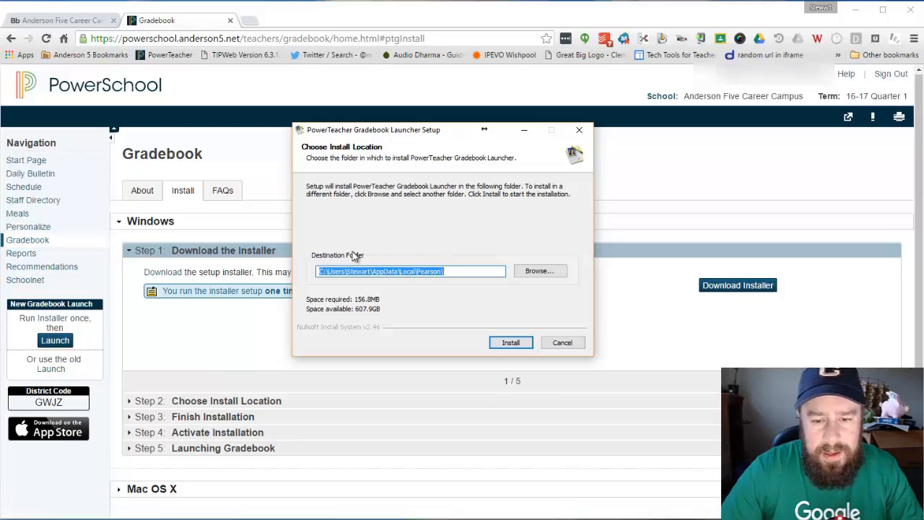
{"action": "left_click", "coordinate": [510, 342]}
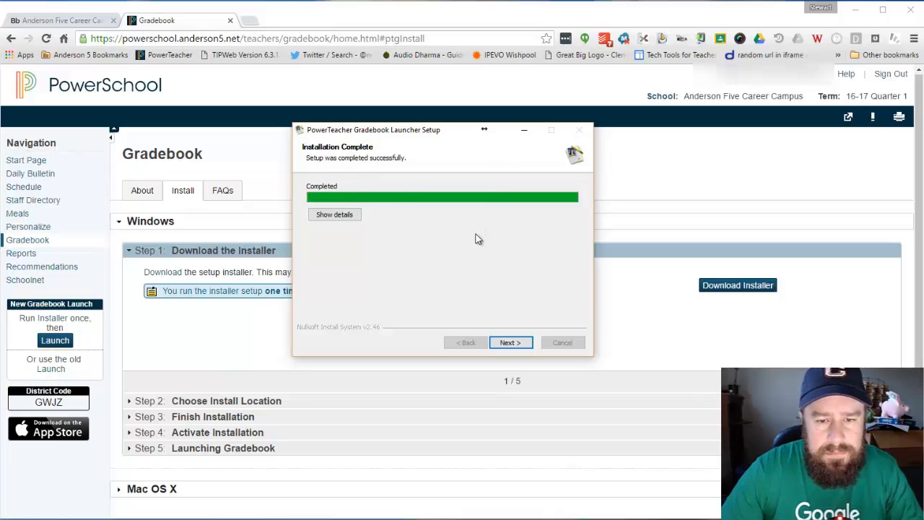
{"action": "left_click", "coordinate": [519, 343]}
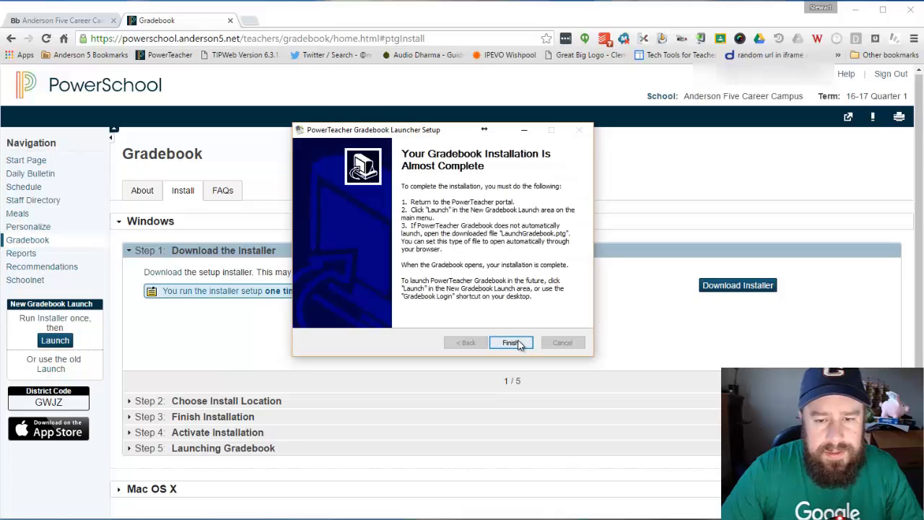
{"action": "left_click", "coordinate": [511, 342]}
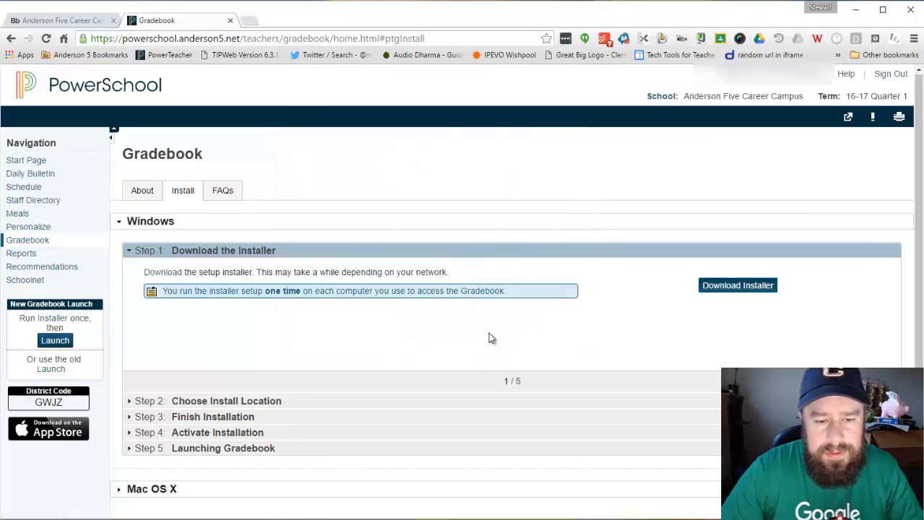
Launch Gradebook through LaunchGradebook.ptg so it loads the Accounting 1 Scoresheet.
{"action": "left_click", "coordinate": [58, 90]}
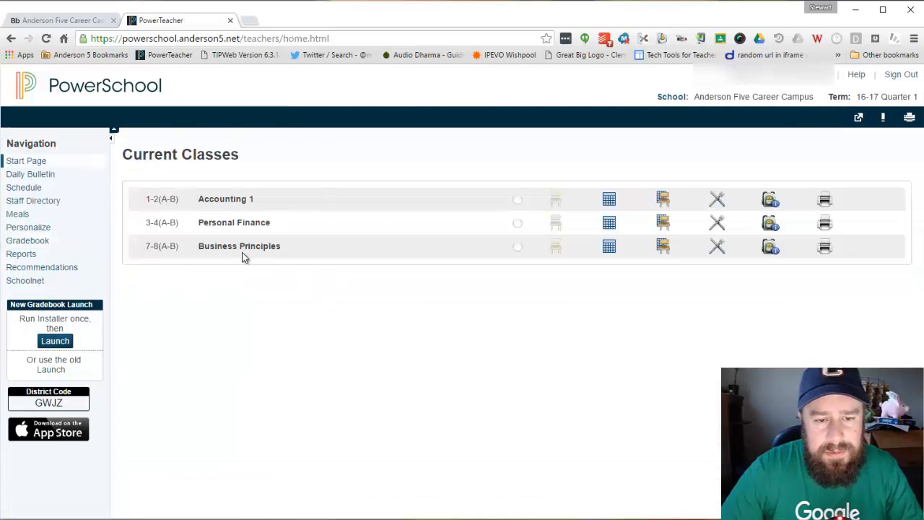
{"action": "left_click", "coordinate": [57, 347]}
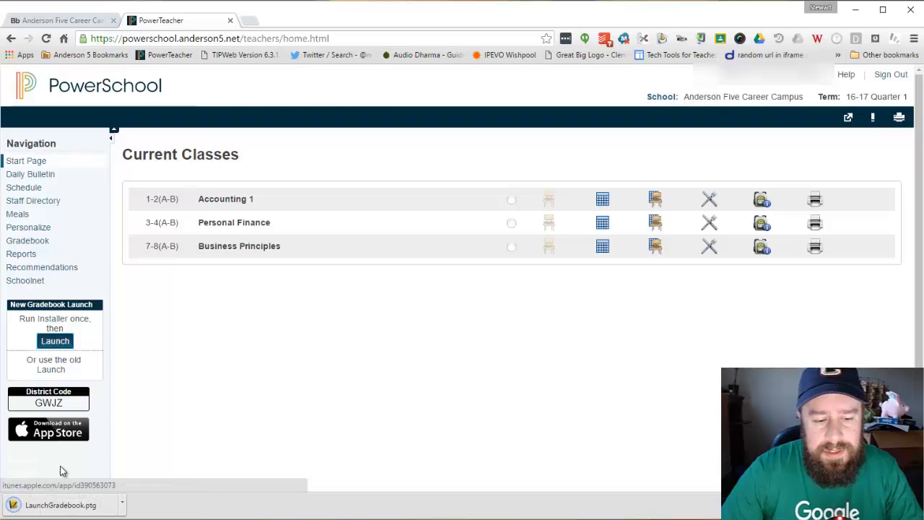
{"action": "left_click", "coordinate": [61, 505]}
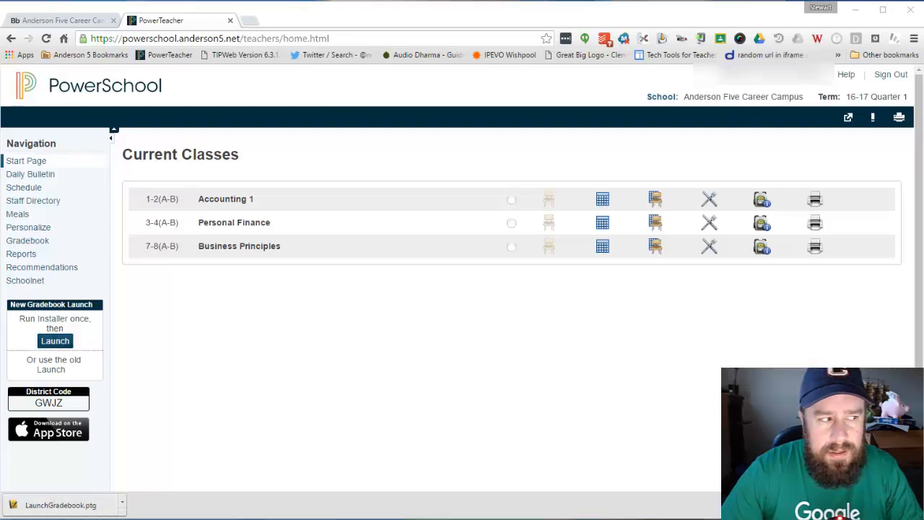
{"action": "left_click_drag", "start_coordinate": [307, 161], "coordinate": [415, 136]}
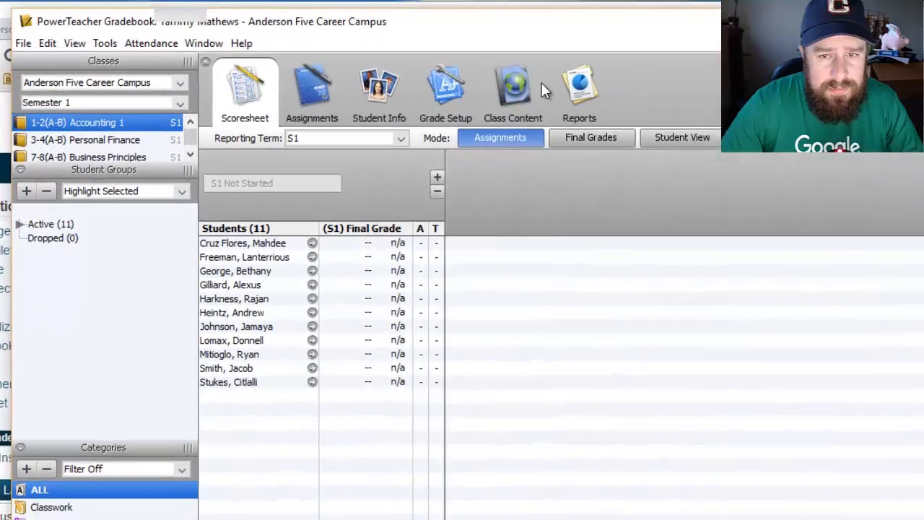
In Grade Setup, give S1 term weights of Q1 50 and Q2 50, and save.
{"action": "left_click", "coordinate": [312, 90]}
{"action": "left_click", "coordinate": [452, 103]}
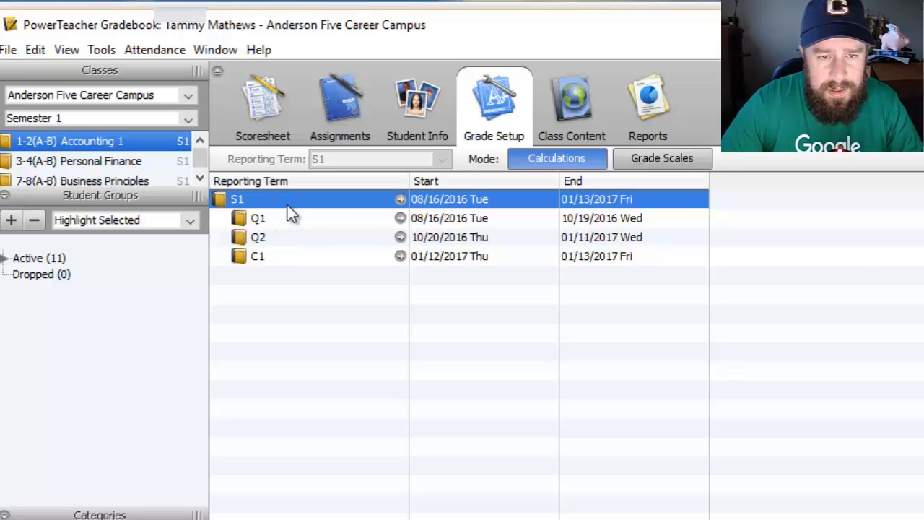
{"action": "left_click", "coordinate": [401, 199]}
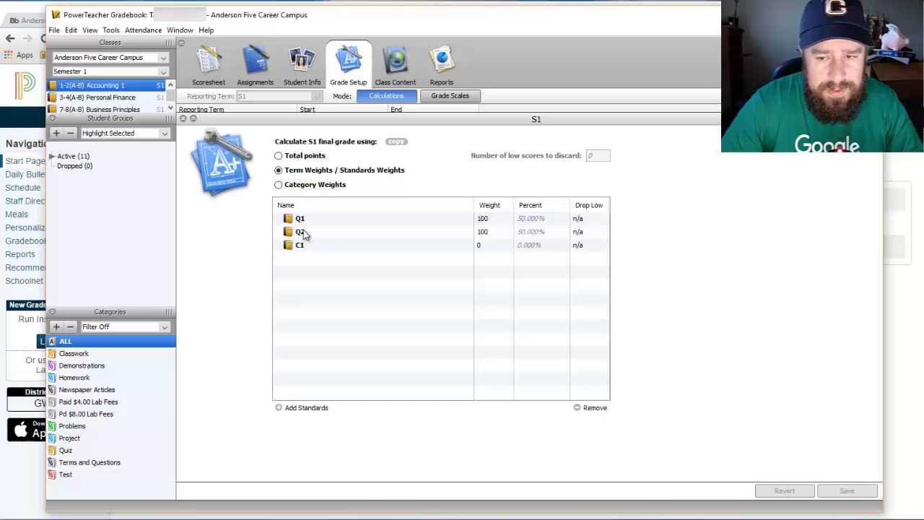
{"action": "left_click", "coordinate": [505, 220]}
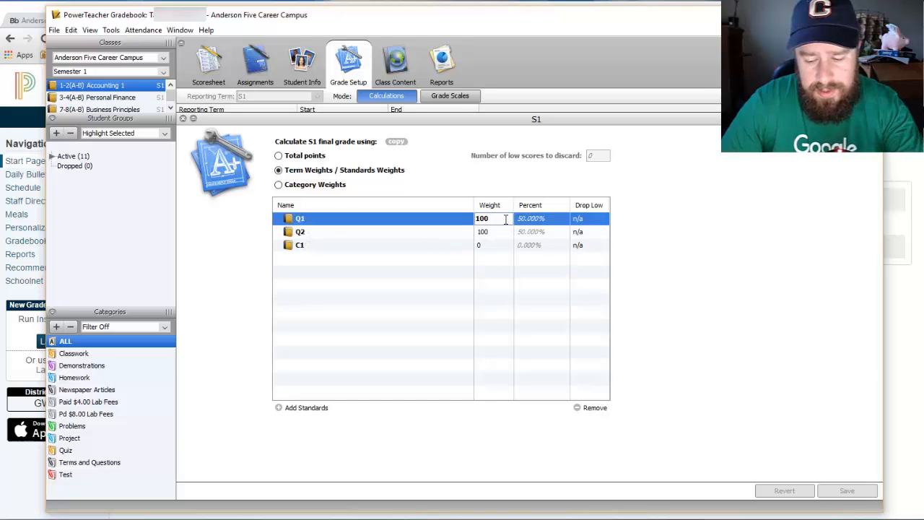
{"action": "type", "text": "50"}
{"action": "left_click", "coordinate": [495, 237]}
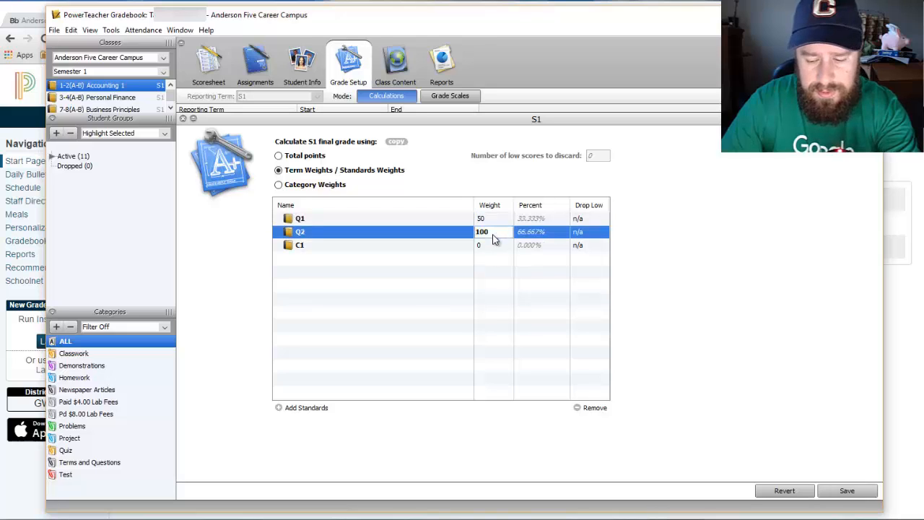
{"action": "type", "text": "50"}
{"action": "left_click", "coordinate": [496, 250]}
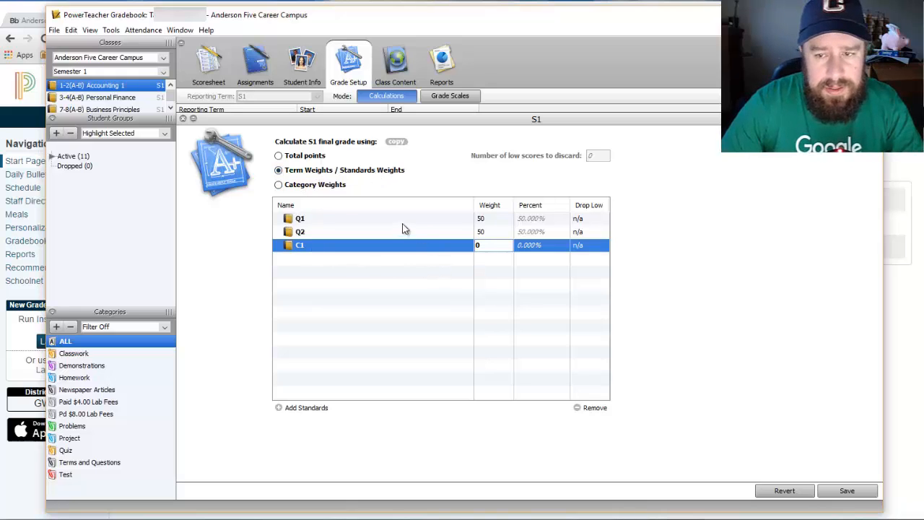
{"action": "left_click", "coordinate": [838, 491]}
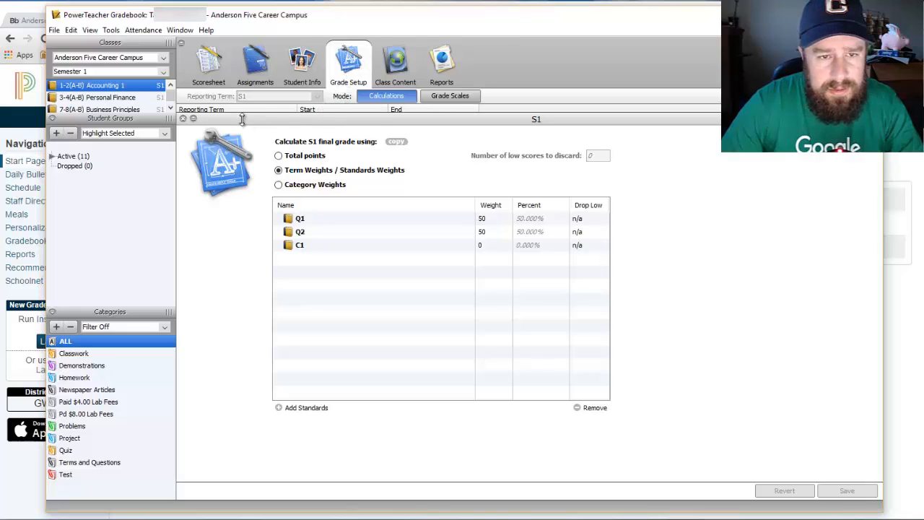
Open Q1's category weights and inspect the Classwork and Problems categories.
{"action": "left_click", "coordinate": [183, 118]}
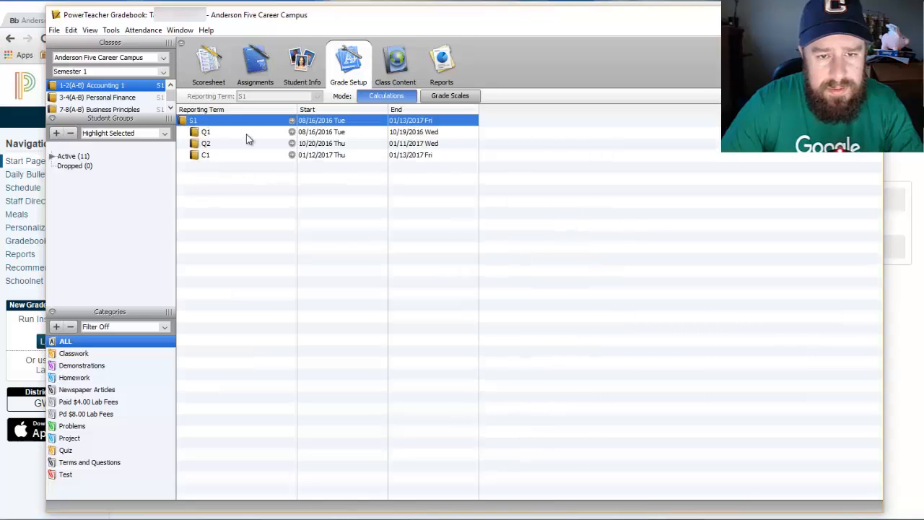
{"action": "left_click", "coordinate": [292, 133]}
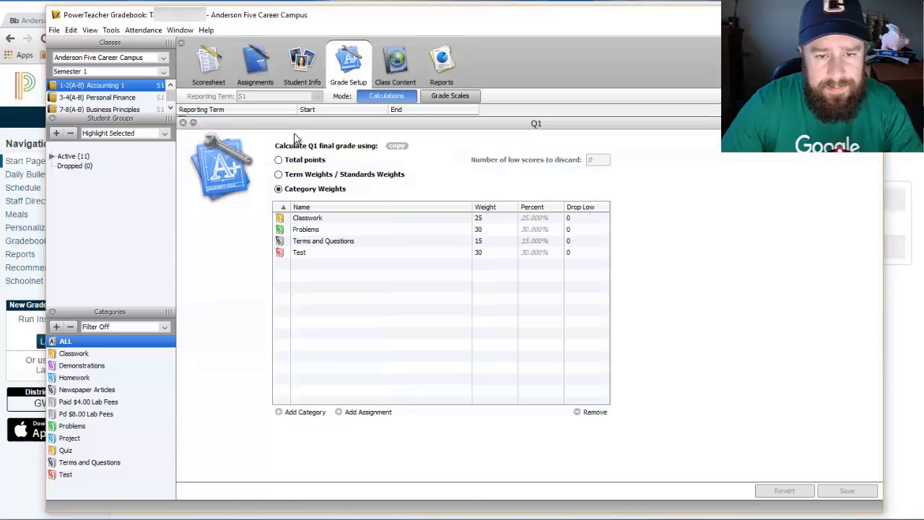
{"action": "left_click", "coordinate": [319, 219]}
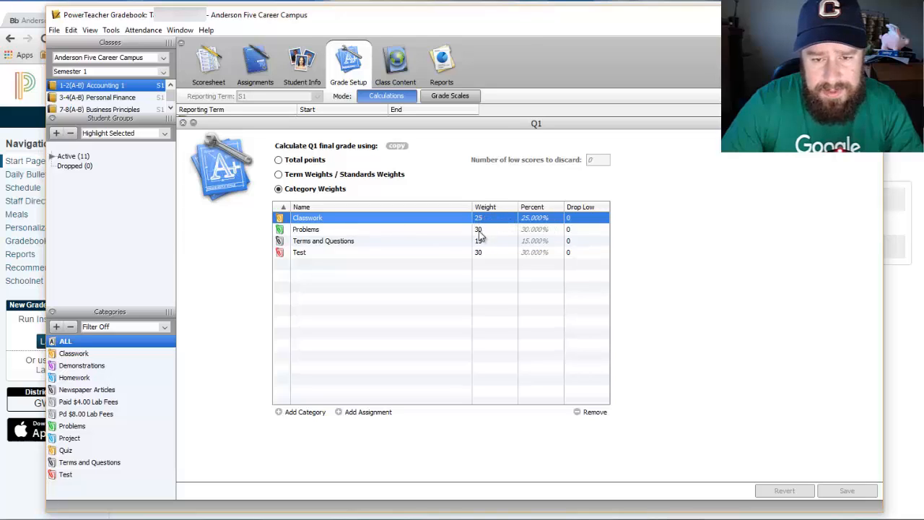
{"action": "left_click", "coordinate": [372, 231]}
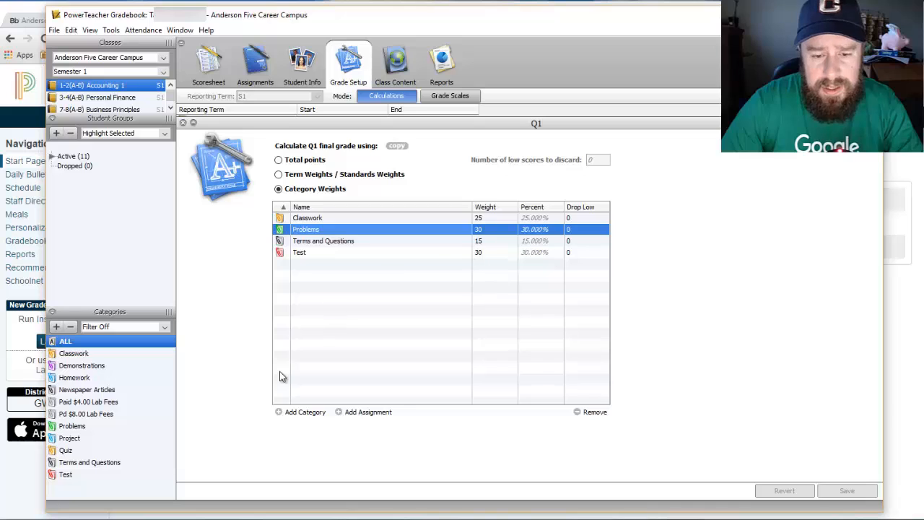
Add the Quiz category to Q1's weights, then remove it again.
{"action": "left_click", "coordinate": [280, 413]}
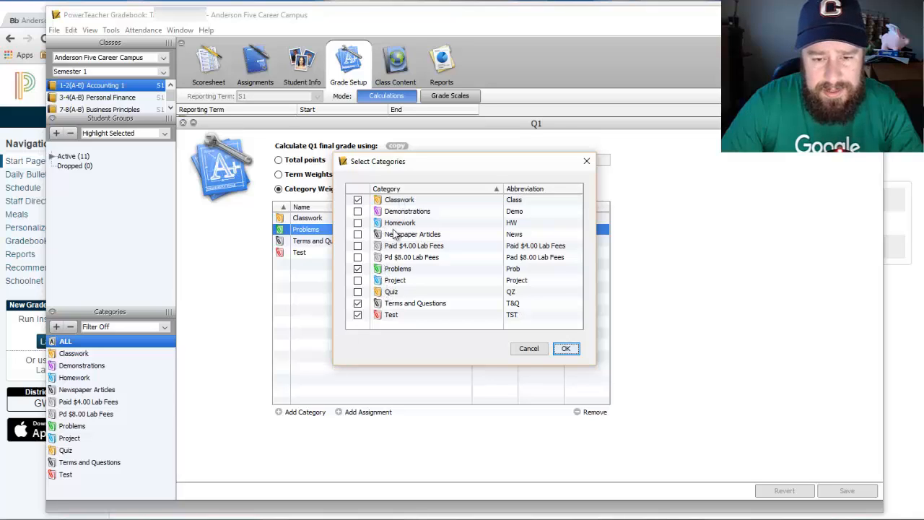
{"action": "left_click", "coordinate": [357, 292]}
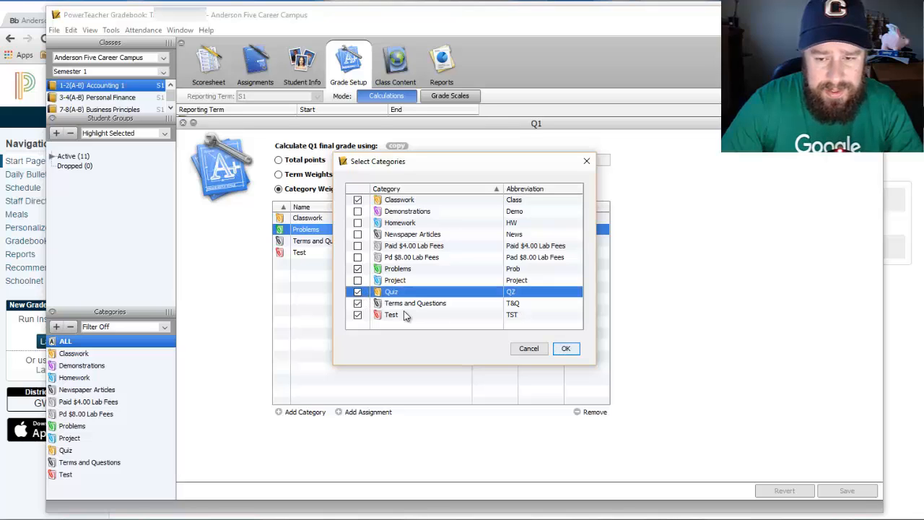
{"action": "left_click", "coordinate": [566, 349]}
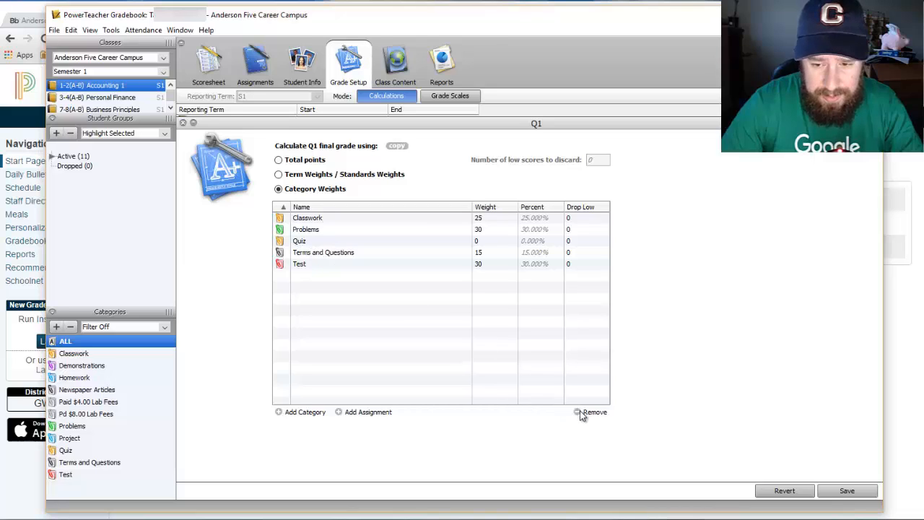
{"action": "left_click", "coordinate": [306, 242]}
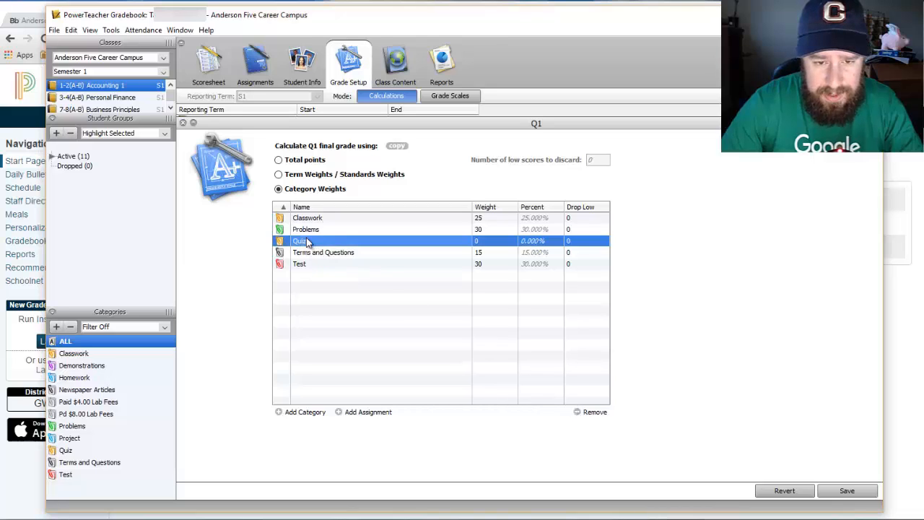
{"action": "left_click", "coordinate": [577, 414]}
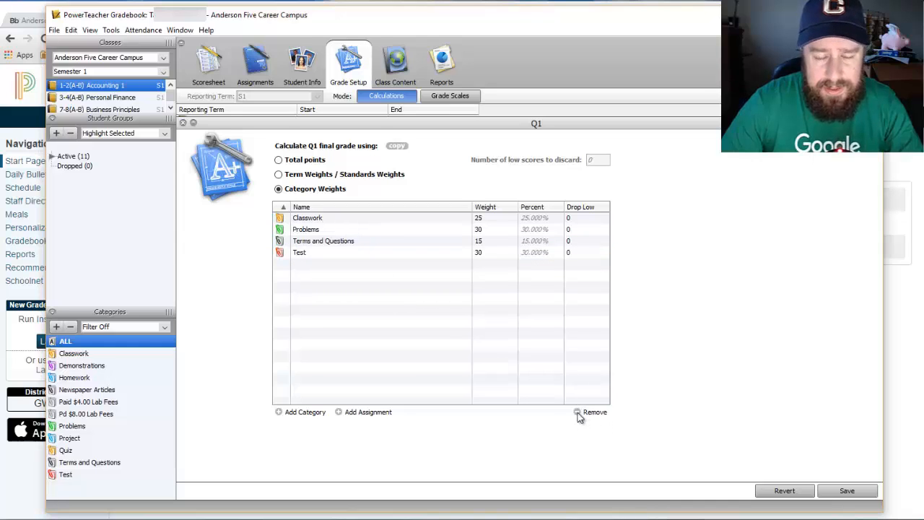
Keep Q1 on Category Weights after briefly trying Total Points, save, and start copying its setup.
{"action": "left_click", "coordinate": [279, 161]}
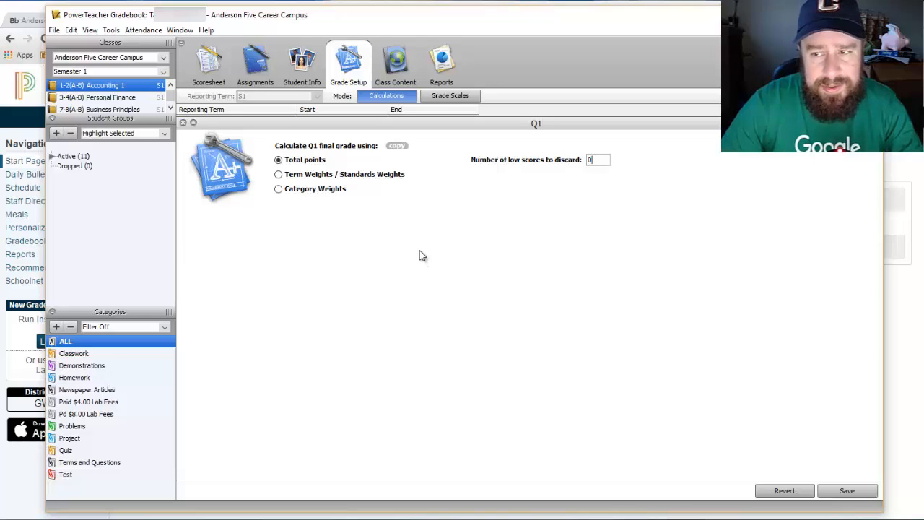
{"action": "left_click", "coordinate": [280, 189]}
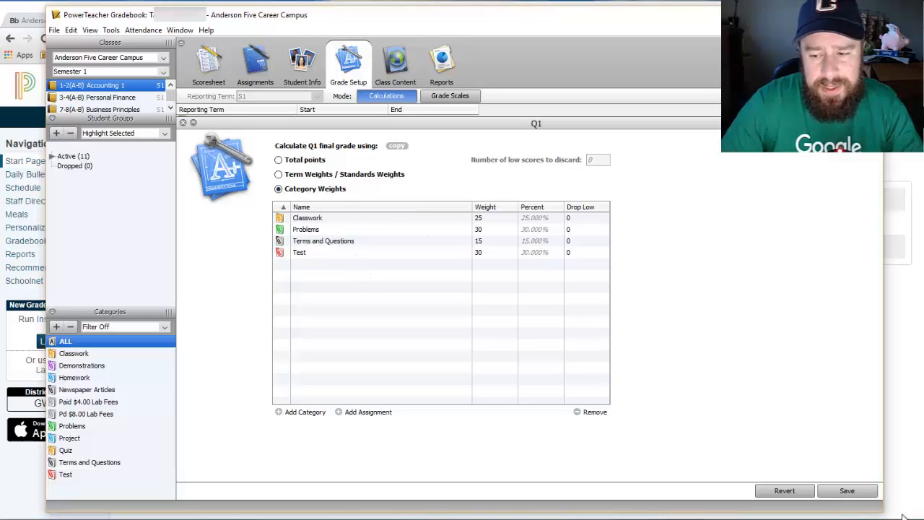
{"action": "left_click", "coordinate": [848, 492]}
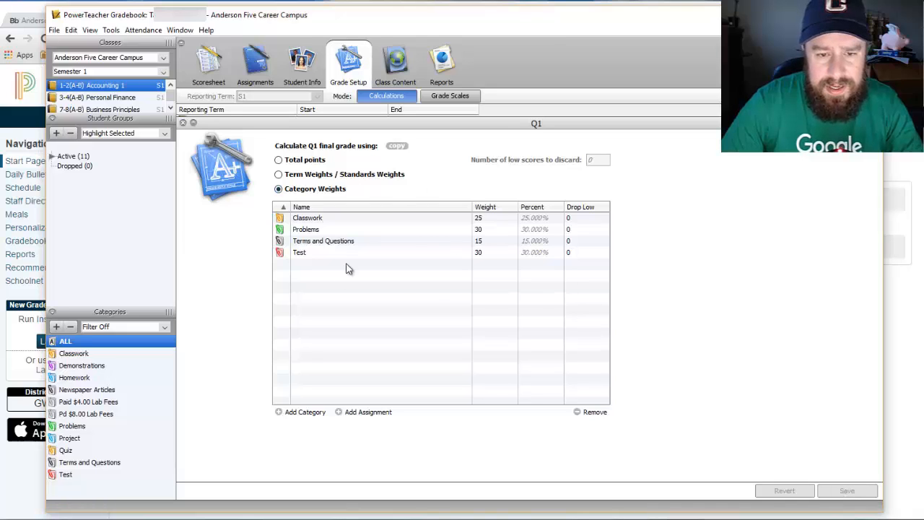
{"action": "left_click", "coordinate": [395, 146]}
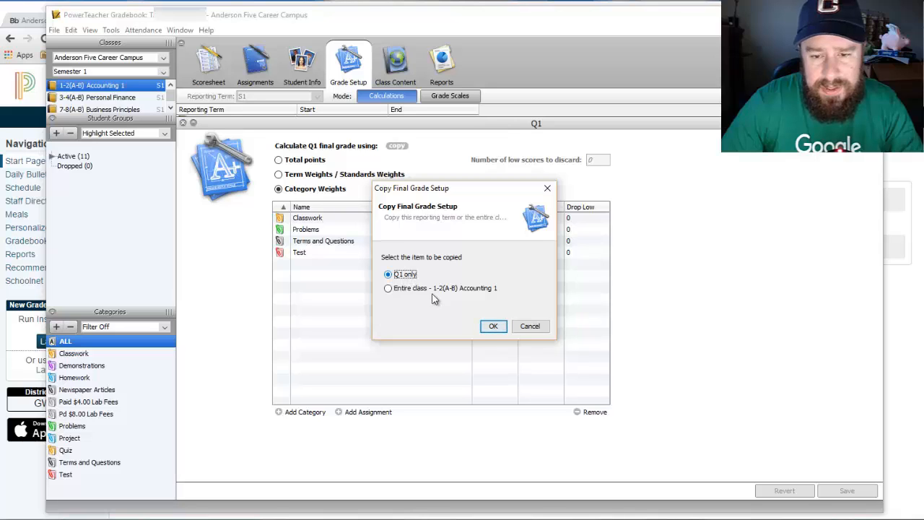
Choose Q1 only, tick Q2 as the target, review the summary, then cancel the copy.
{"action": "left_click", "coordinate": [494, 327]}
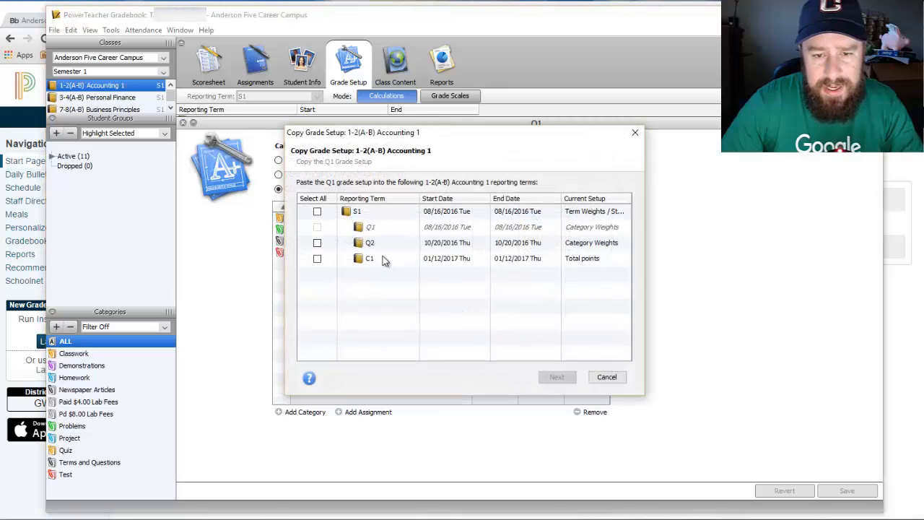
{"action": "left_click", "coordinate": [317, 243]}
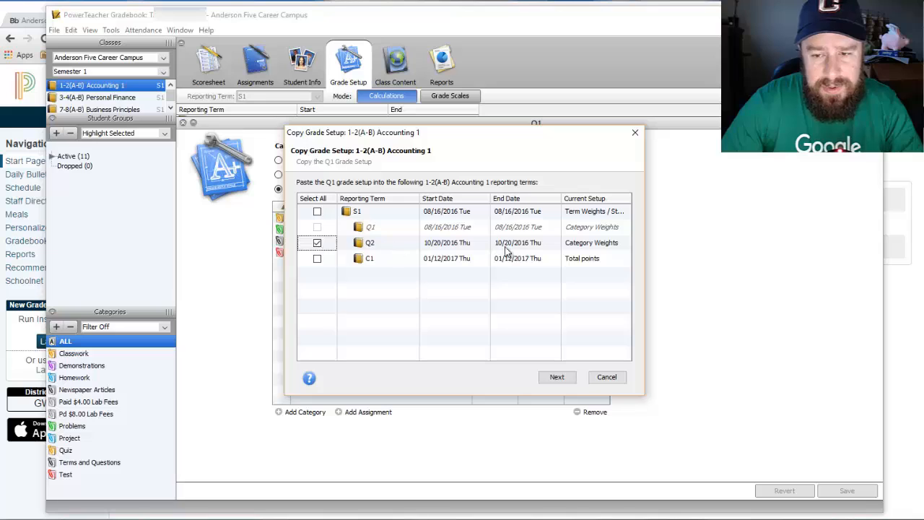
{"action": "left_click", "coordinate": [557, 378]}
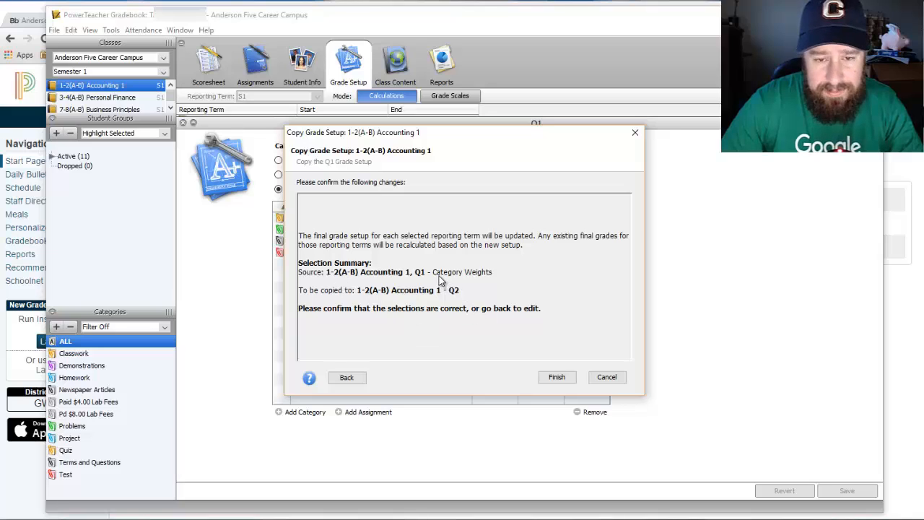
{"action": "left_click", "coordinate": [567, 375]}
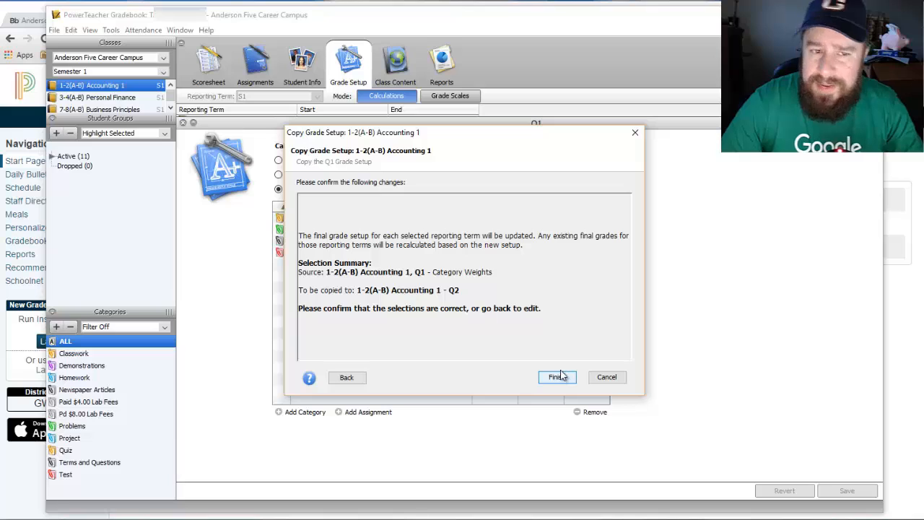
{"action": "left_click", "coordinate": [606, 378]}
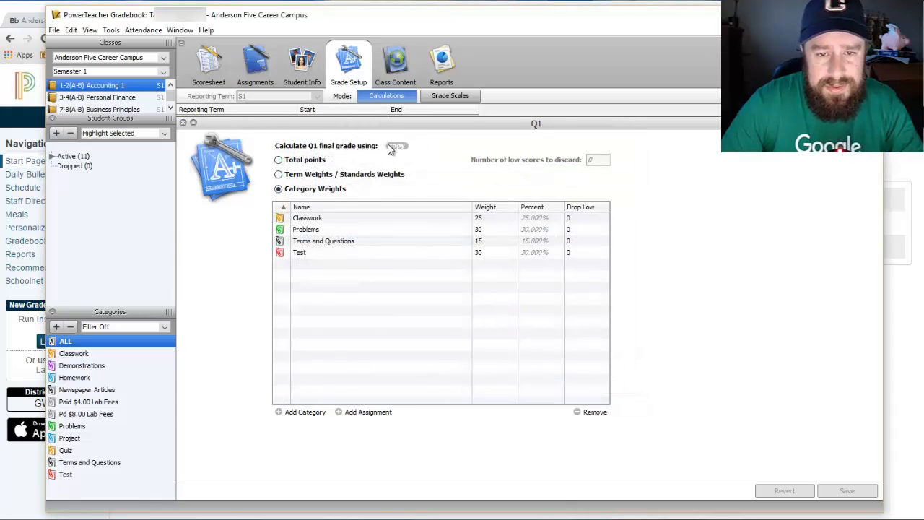
Close Q1's details and reopen S1's calculation showing Q1 and Q2 weighted 50 each.
{"action": "left_click", "coordinate": [183, 122]}
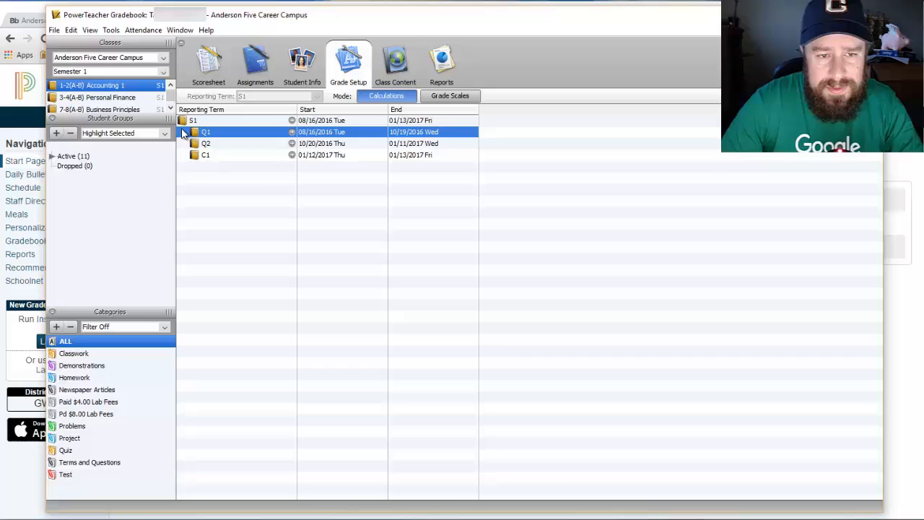
{"action": "left_click", "coordinate": [238, 121]}
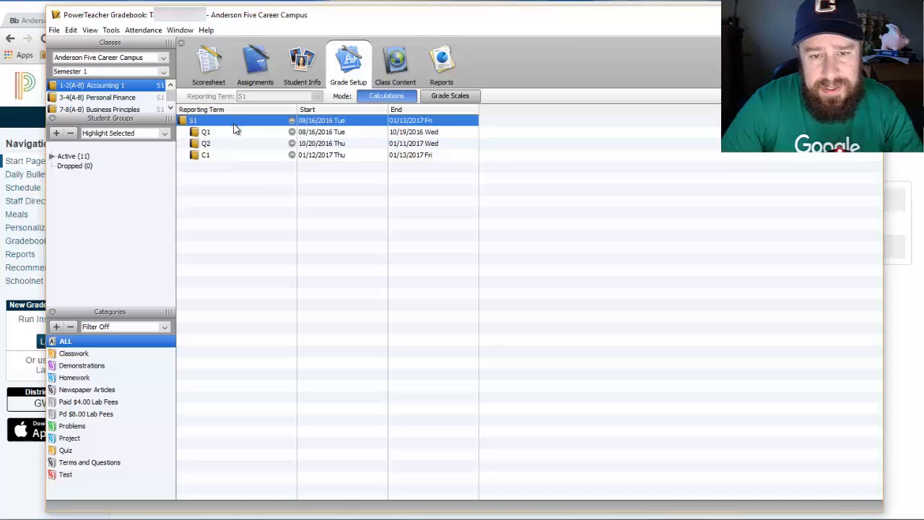
{"action": "double_click", "coordinate": [287, 120]}
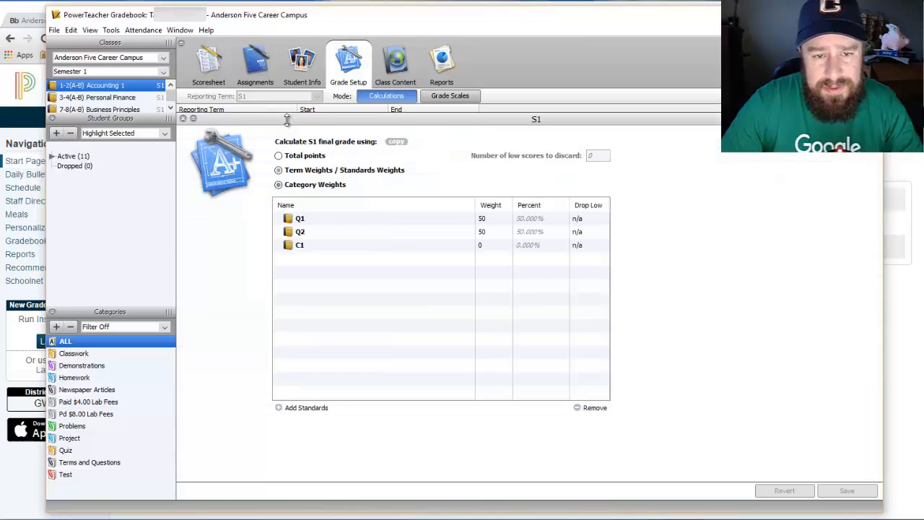
{"action": "left_click", "coordinate": [398, 143]}
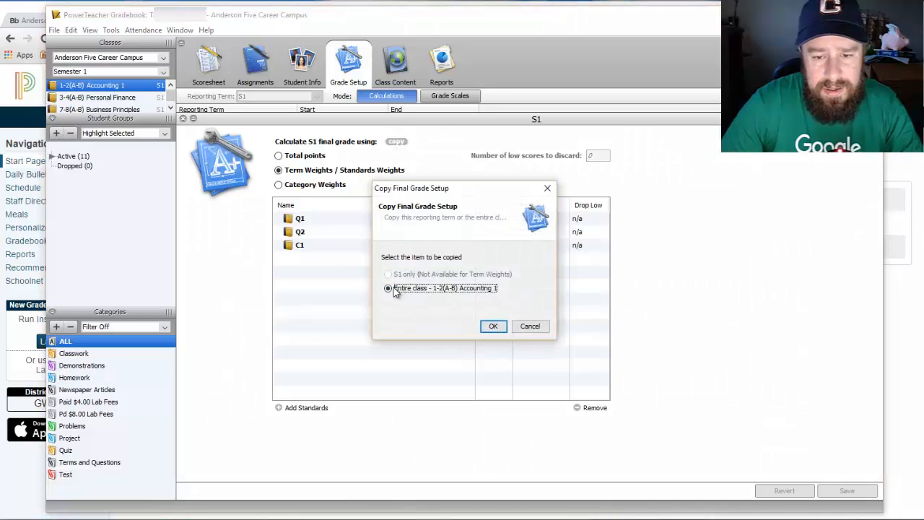
{"action": "left_click", "coordinate": [493, 326]}
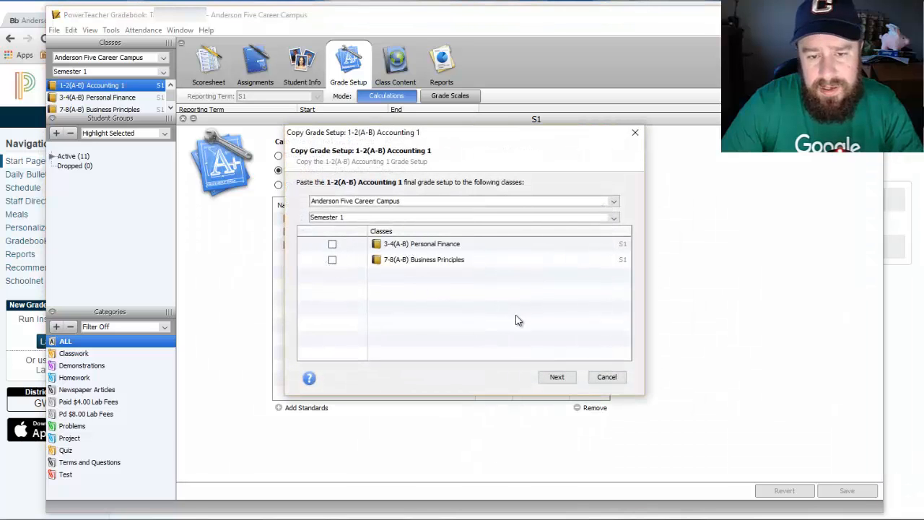
{"action": "left_click", "coordinate": [613, 217]}
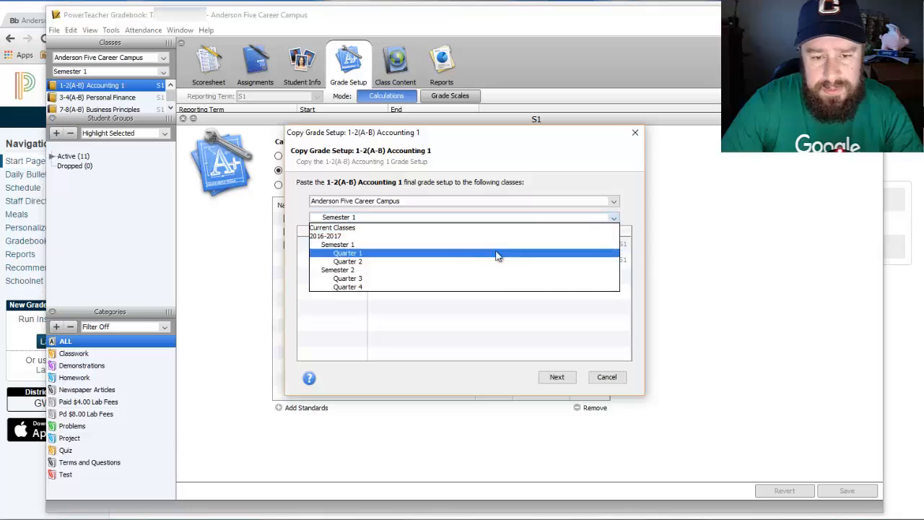
{"action": "left_click", "coordinate": [452, 271]}
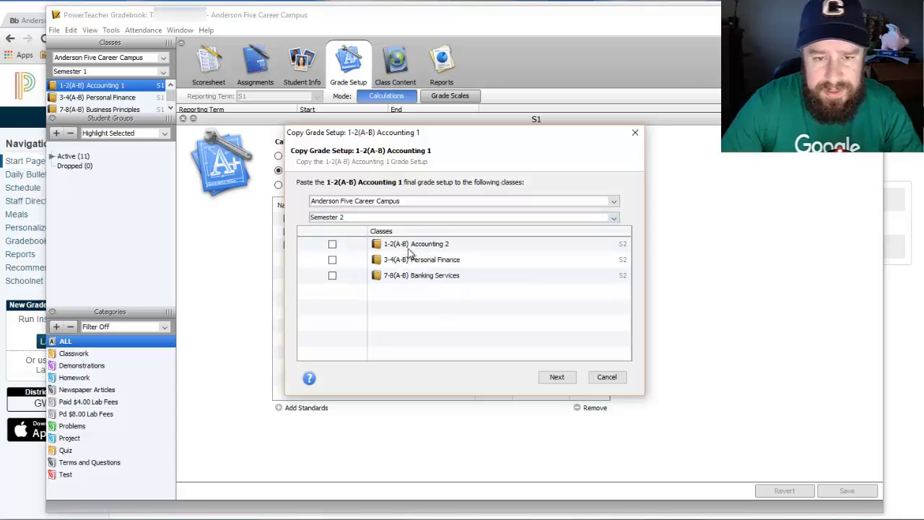
{"action": "left_click", "coordinate": [598, 377]}
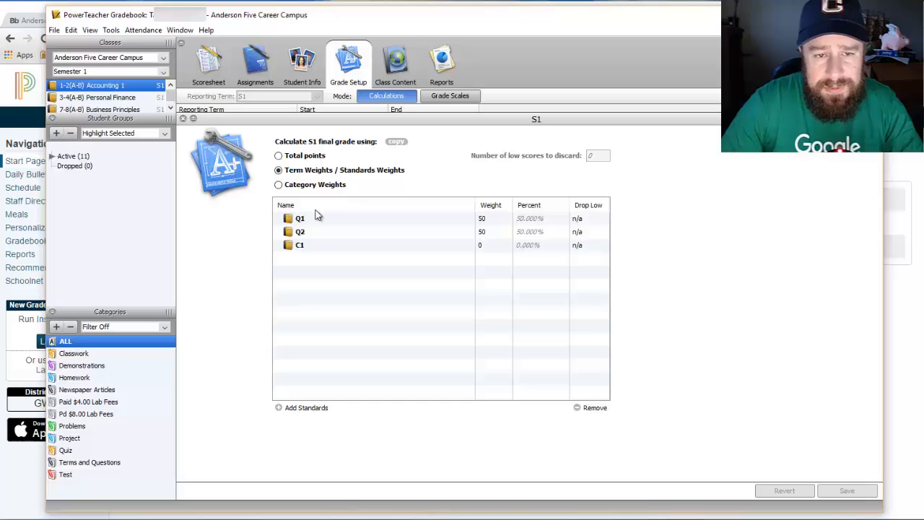
Close the S1 details and switch back to the Accounting 1 Scoresheet.
{"action": "left_click", "coordinate": [183, 119]}
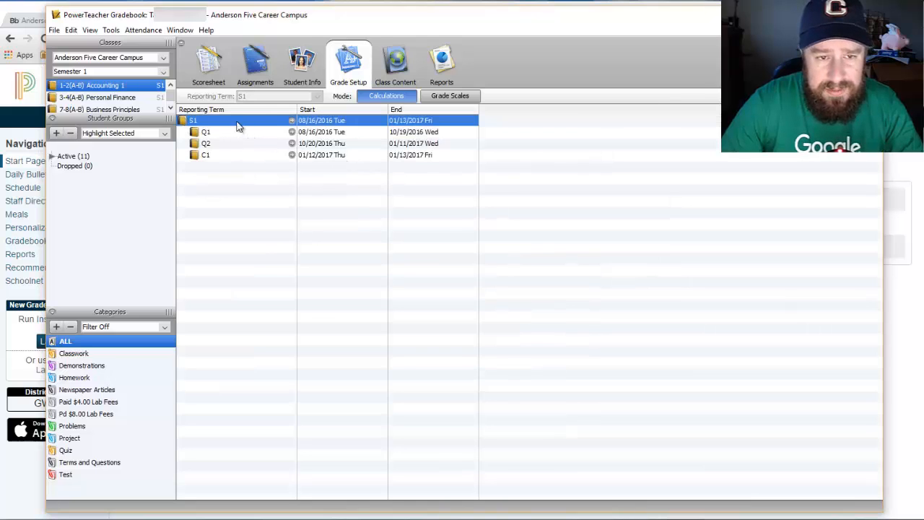
{"action": "left_click", "coordinate": [94, 98]}
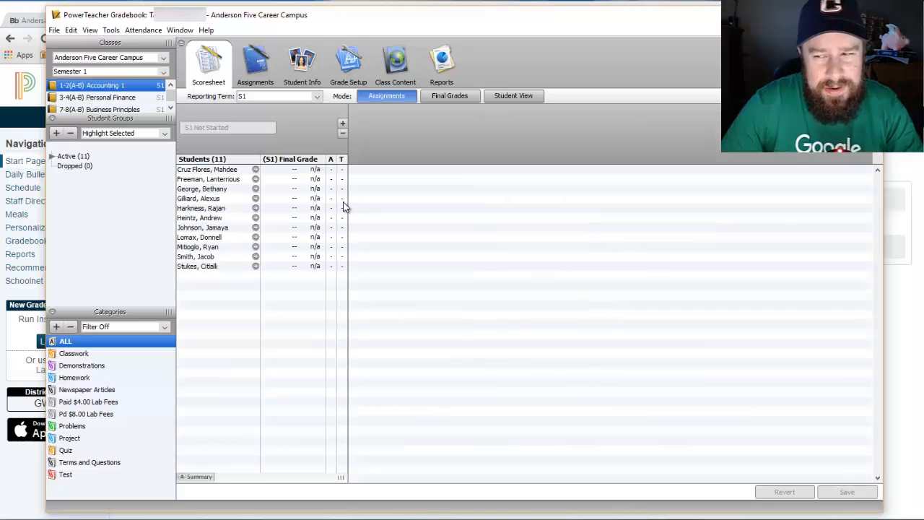
Add a new assignment named 'Test' and view its category choices.
{"action": "left_click", "coordinate": [343, 127]}
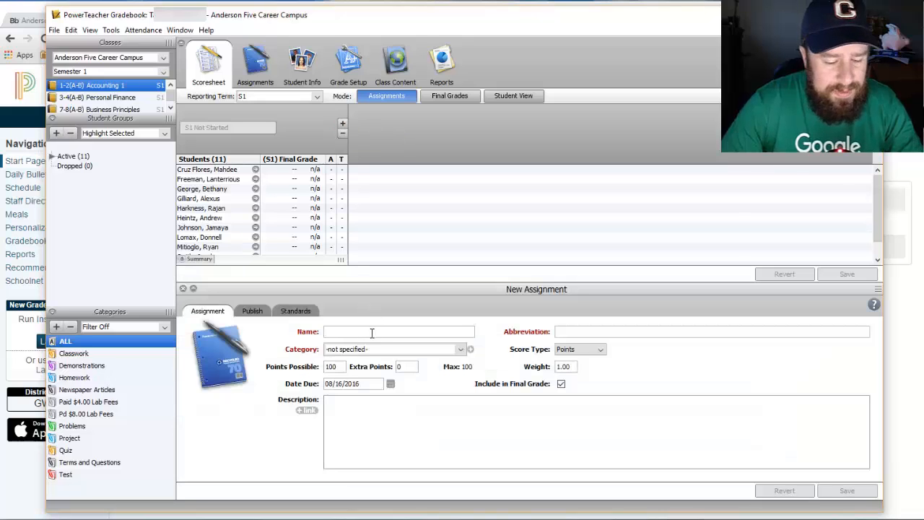
{"action": "type", "text": "Test"}
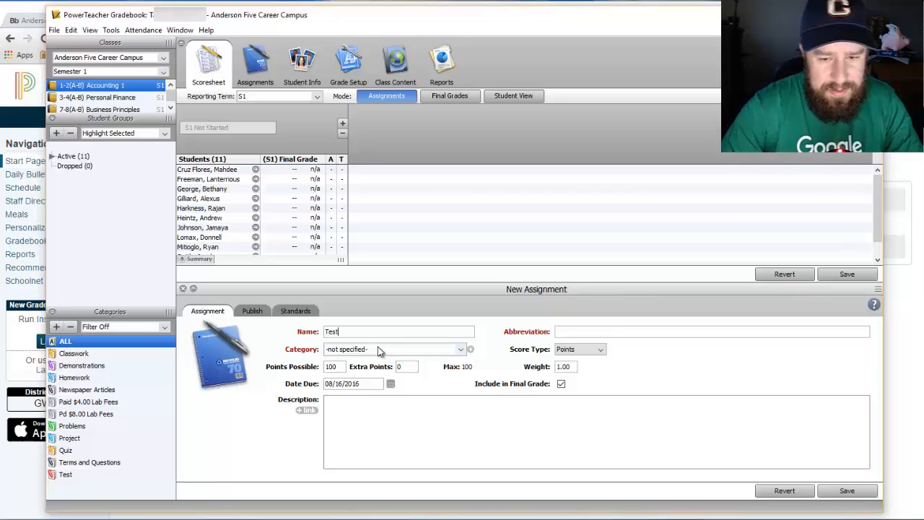
{"action": "left_click", "coordinate": [361, 351]}
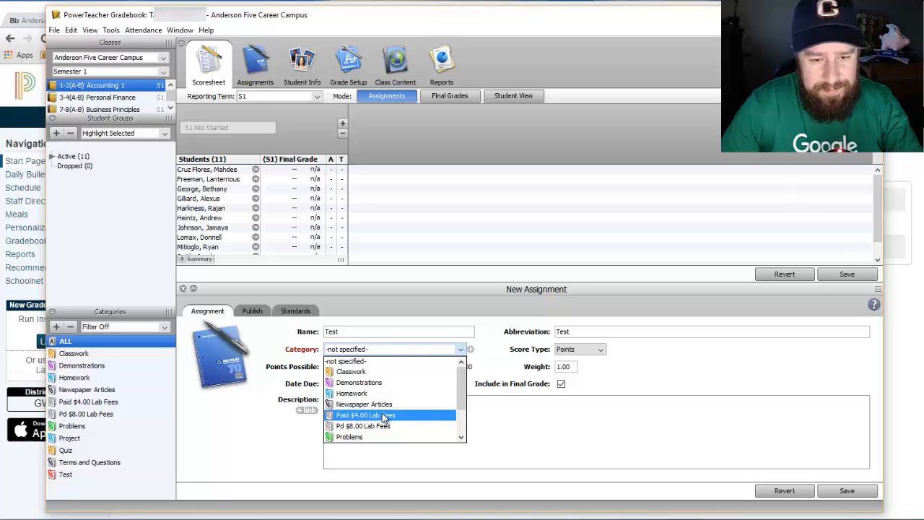
Put the new assignment in the Test category instead of Classwork.
{"action": "left_click", "coordinate": [385, 372]}
{"action": "left_click", "coordinate": [372, 351]}
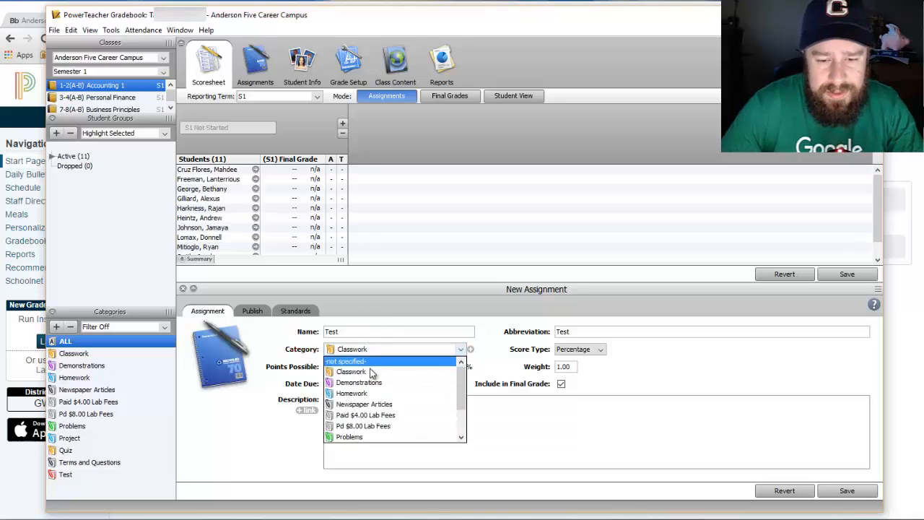
{"action": "scroll", "coordinate": [371, 412], "scroll_direction": "down", "scroll_amount": 2}
{"action": "left_click", "coordinate": [347, 436]}
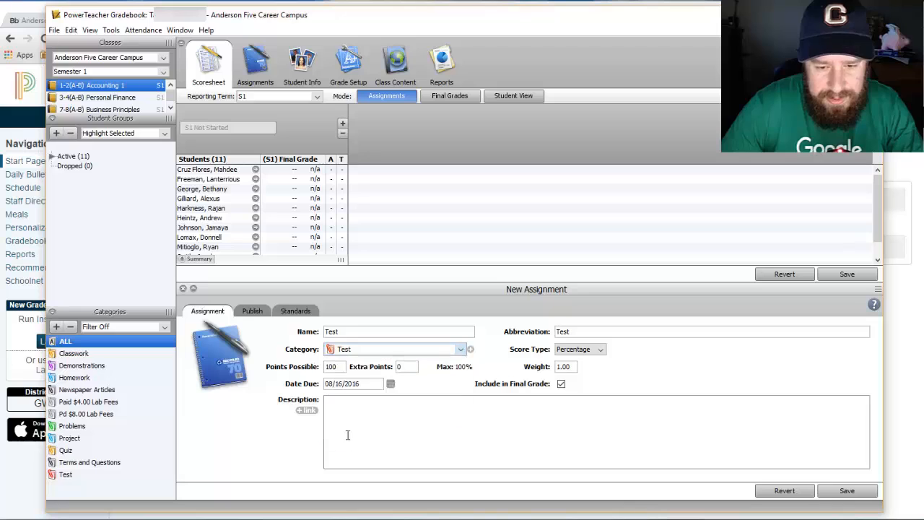
{"action": "double_click", "coordinate": [577, 332]}
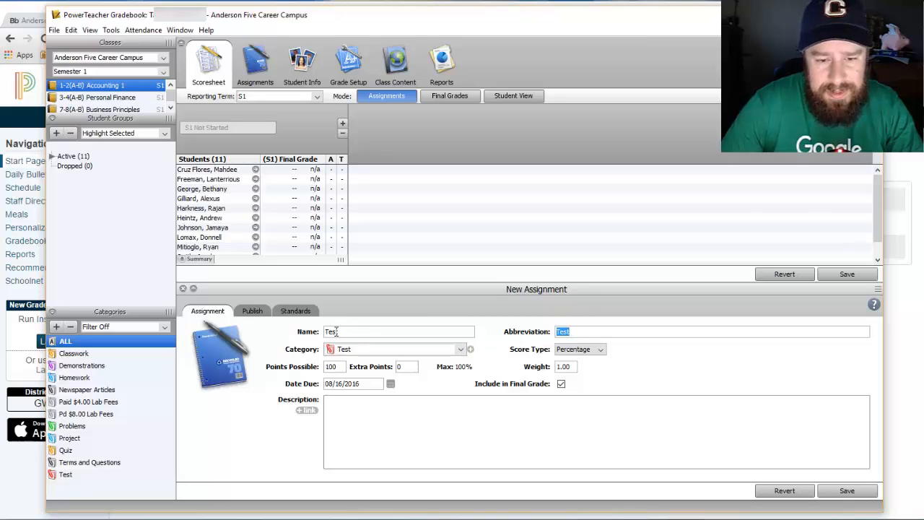
Try the Points, Letter Grade and Percentage score types, finally leaving it on Points.
{"action": "left_click", "coordinate": [603, 349]}
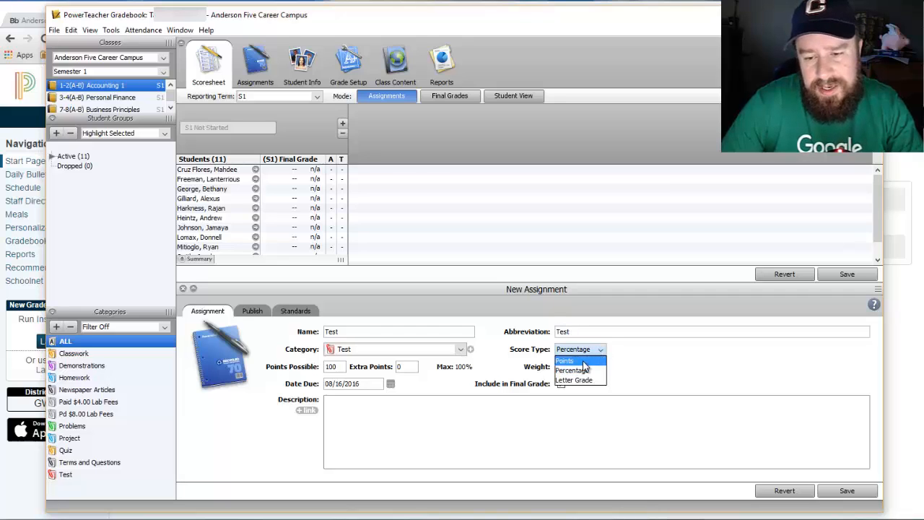
{"action": "left_click", "coordinate": [584, 362]}
{"action": "left_click", "coordinate": [603, 350]}
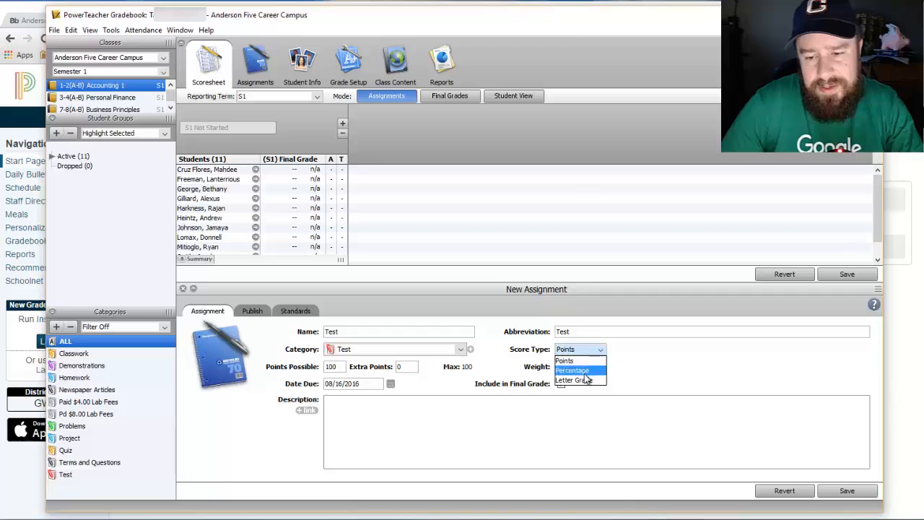
{"action": "left_click", "coordinate": [585, 380]}
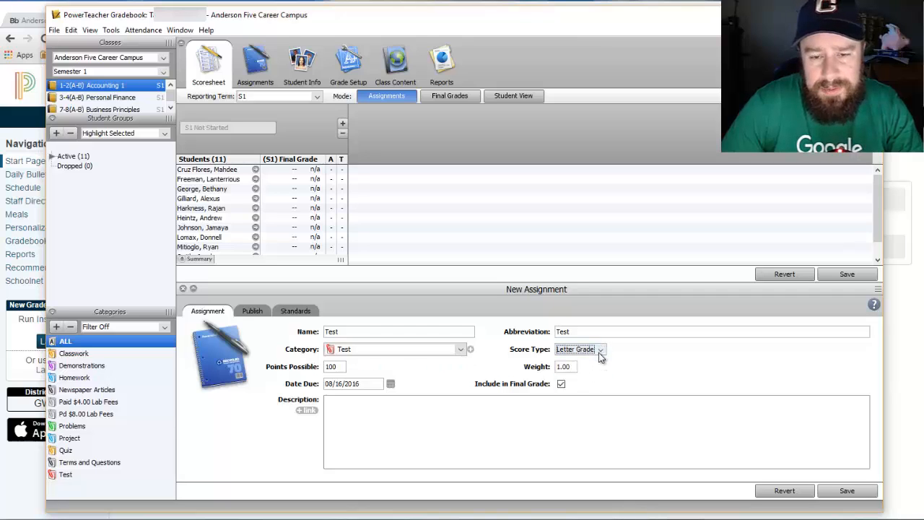
{"action": "left_click", "coordinate": [600, 350]}
{"action": "left_click", "coordinate": [580, 365]}
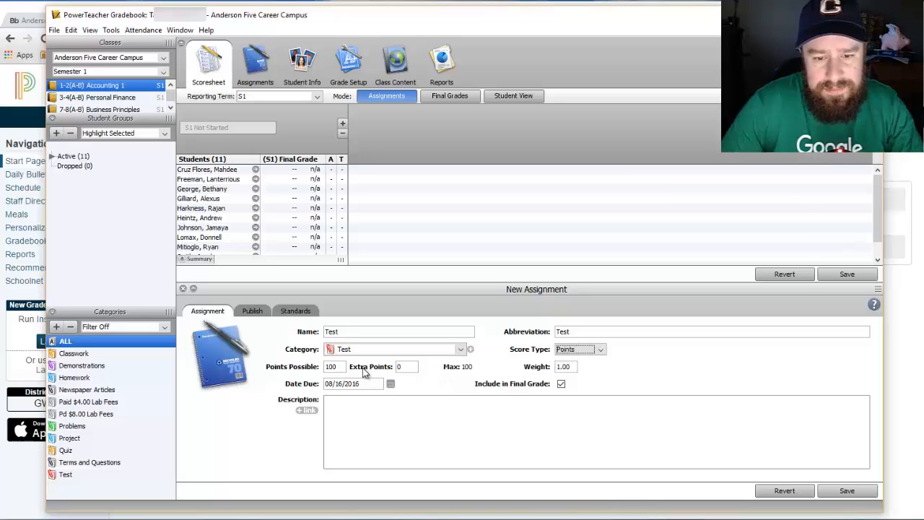
{"action": "left_click", "coordinate": [602, 350]}
{"action": "left_click", "coordinate": [588, 371]}
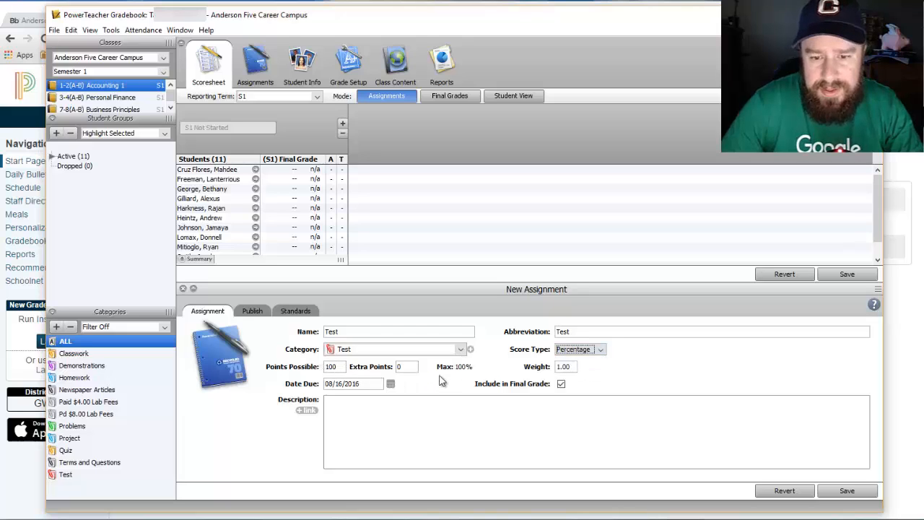
{"action": "left_click", "coordinate": [600, 350]}
{"action": "left_click", "coordinate": [589, 366]}
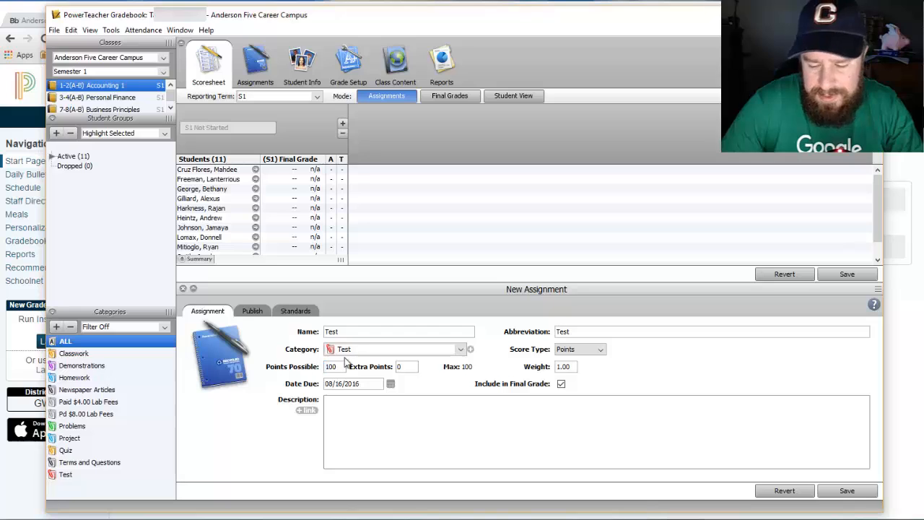
Make the Test assignment worth 10 points and due 08/18/2016.
{"action": "mouse_move", "coordinate": [335, 367]}
{"action": "left_mouse_down"}
{"action": "mouse_move", "coordinate": [323, 368]}
{"action": "mouse_move", "coordinate": [348, 369]}
{"action": "left_mouse_up"}
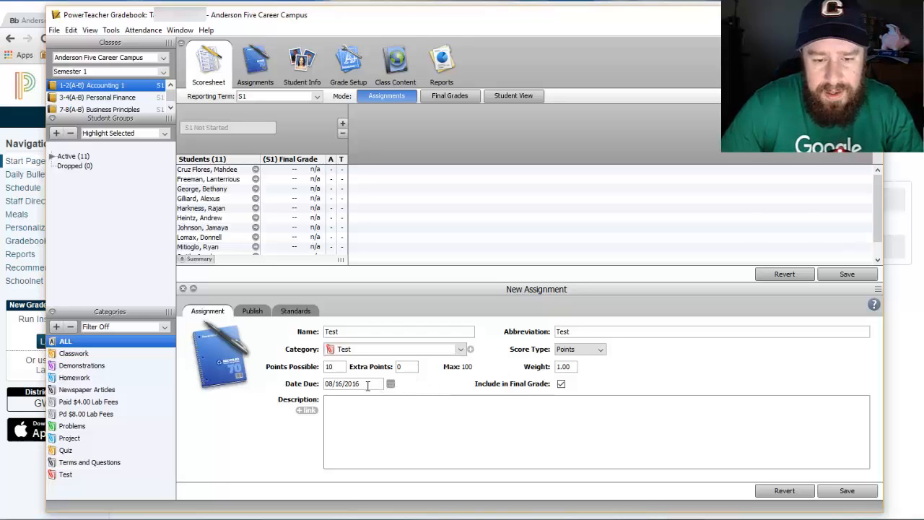
{"action": "mouse_move", "coordinate": [366, 386]}
{"action": "left_mouse_down"}
{"action": "mouse_move", "coordinate": [320, 388]}
{"action": "mouse_move", "coordinate": [375, 386]}
{"action": "left_mouse_up"}
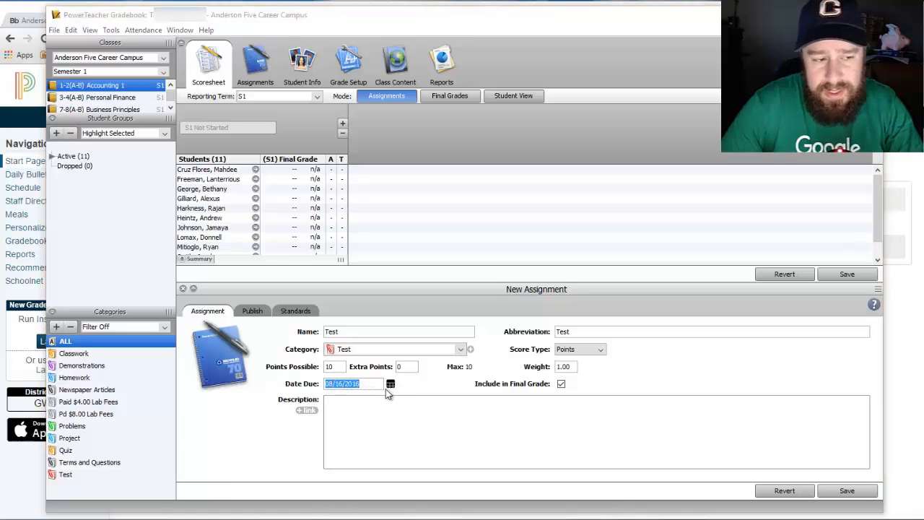
{"action": "left_click_drag", "start_coordinate": [0, 381], "coordinate": [482, 341]}
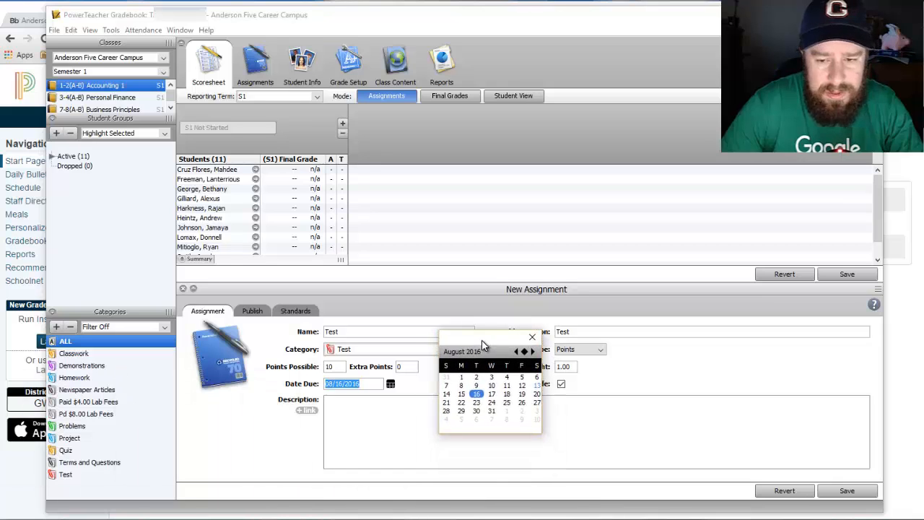
{"action": "left_click", "coordinate": [507, 393]}
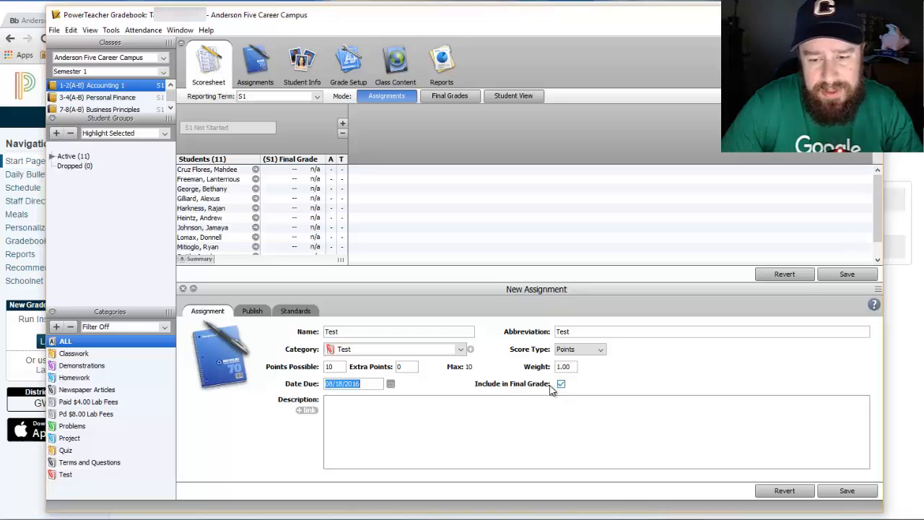
Set Publish Assignment to On Specific Date with 08/26/2016 as the date.
{"action": "left_click", "coordinate": [253, 312]}
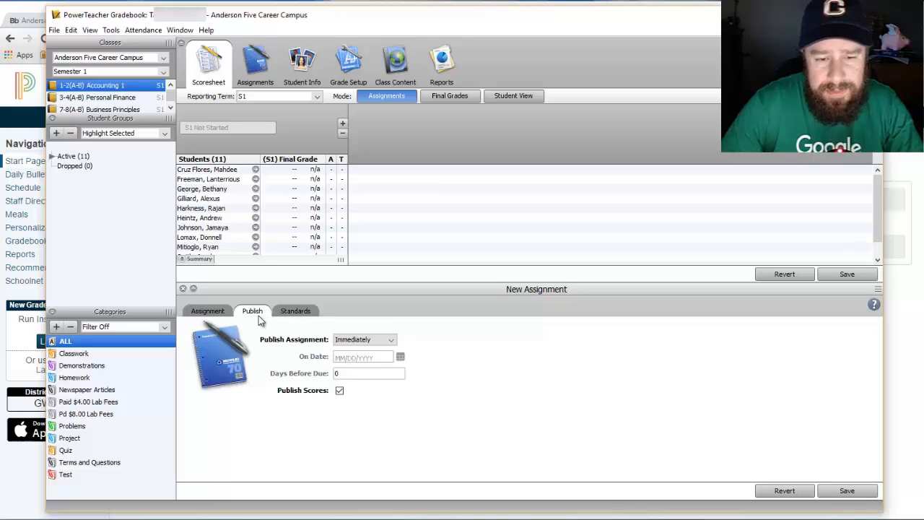
{"action": "left_click", "coordinate": [390, 340]}
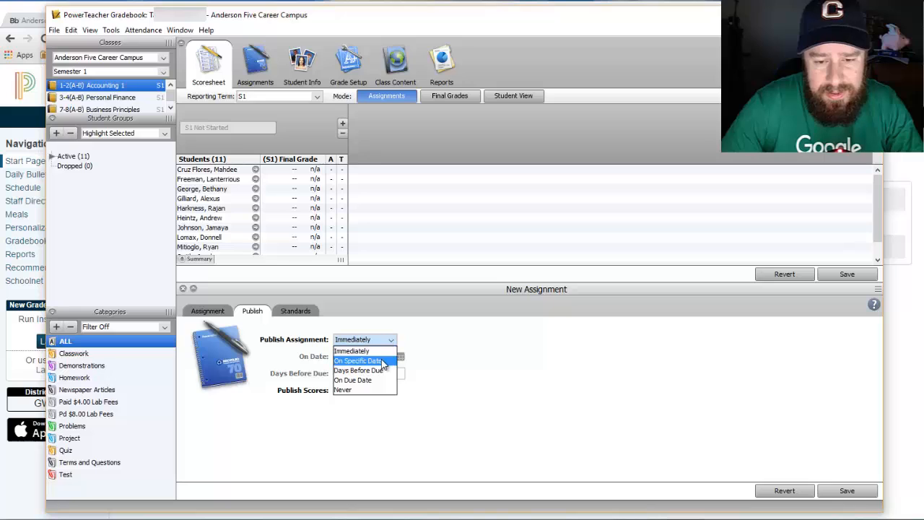
{"action": "left_click", "coordinate": [381, 359]}
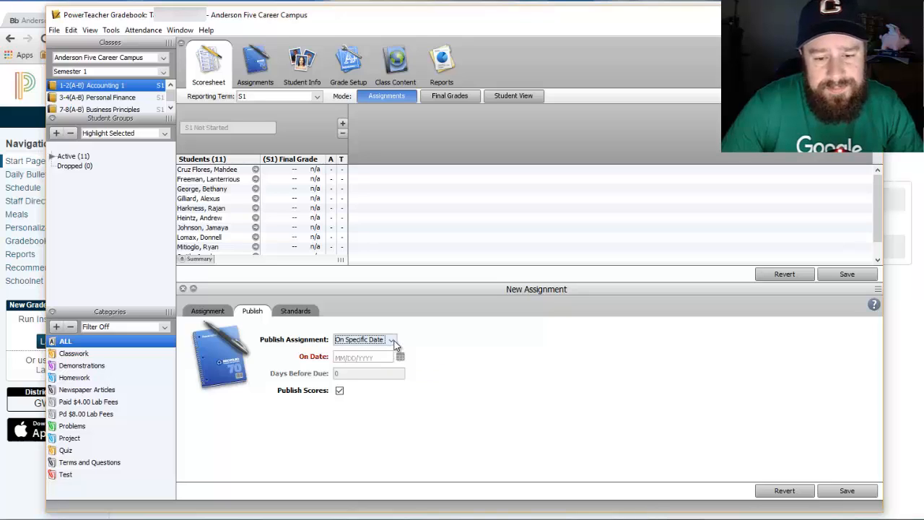
{"action": "left_click", "coordinate": [401, 358]}
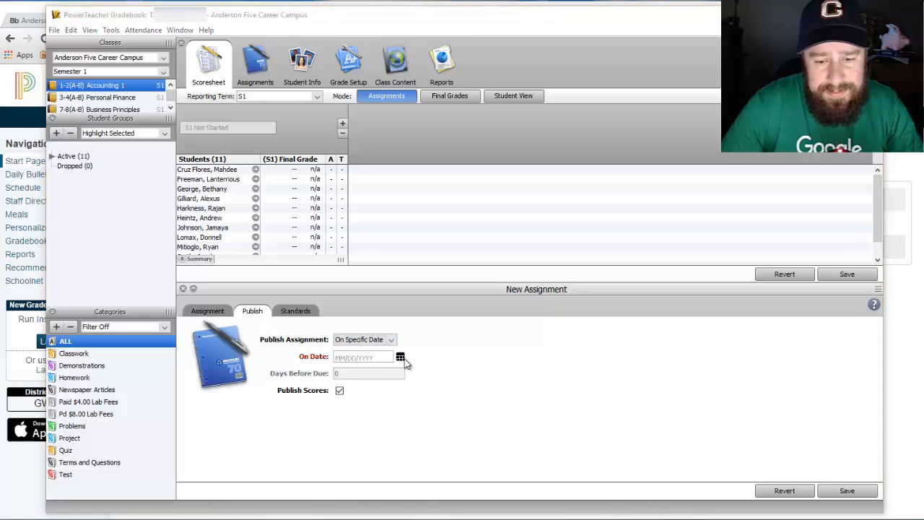
{"action": "left_click_drag", "start_coordinate": [0, 371], "coordinate": [484, 303]}
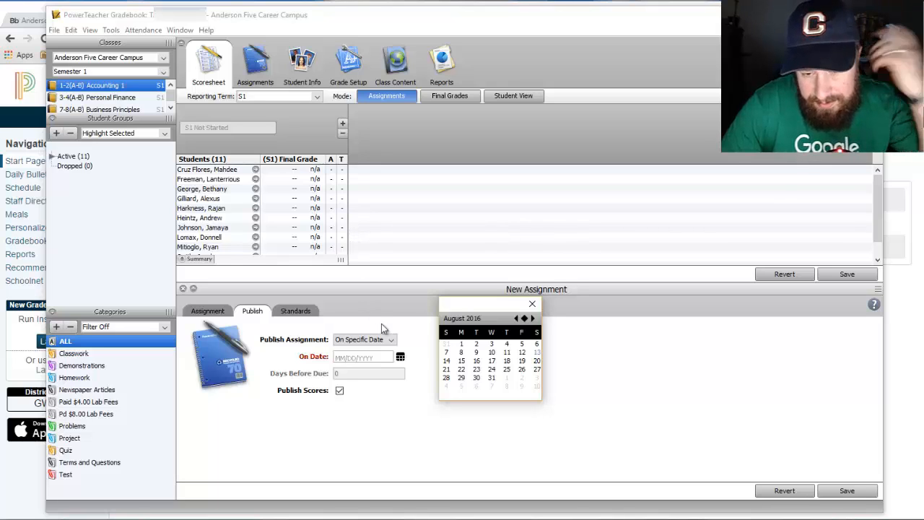
{"action": "left_click", "coordinate": [521, 370]}
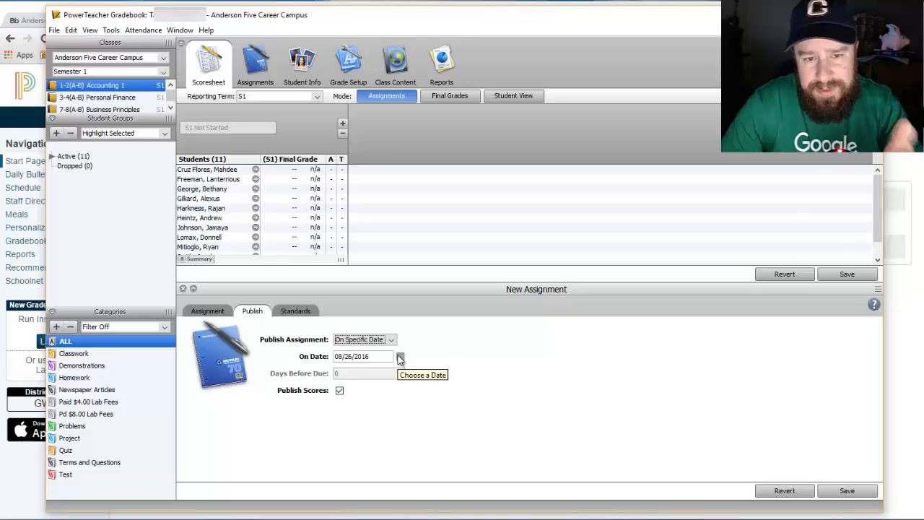
After checking the Standards tab, switch publishing to Days Before Due with 0 days.
{"action": "left_click", "coordinate": [298, 314]}
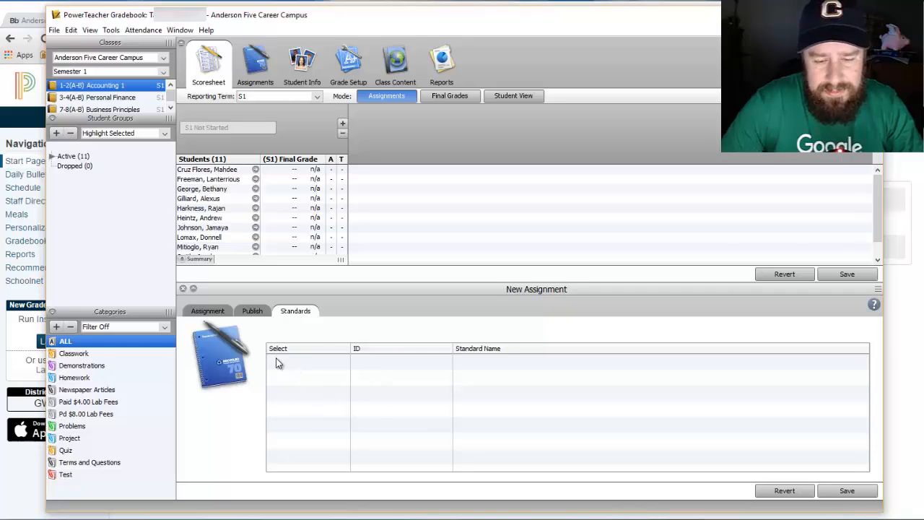
{"action": "left_click", "coordinate": [253, 312]}
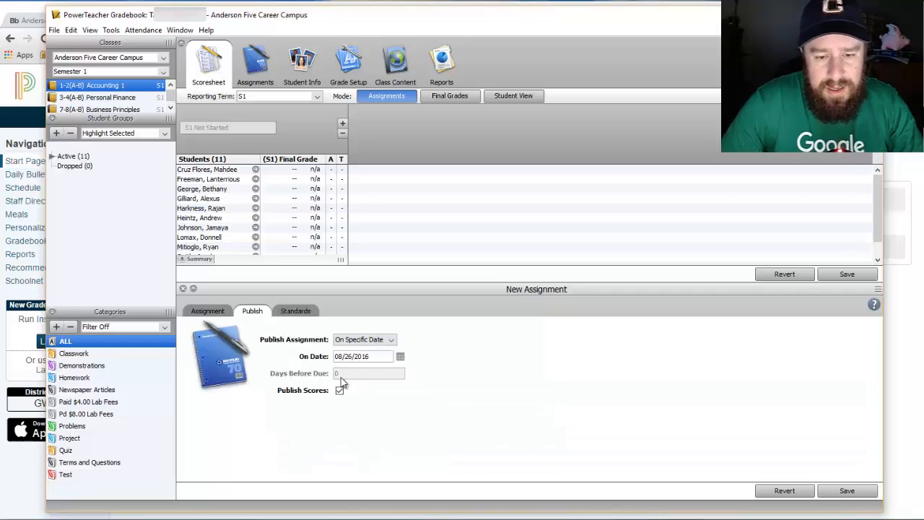
{"action": "left_click", "coordinate": [391, 340]}
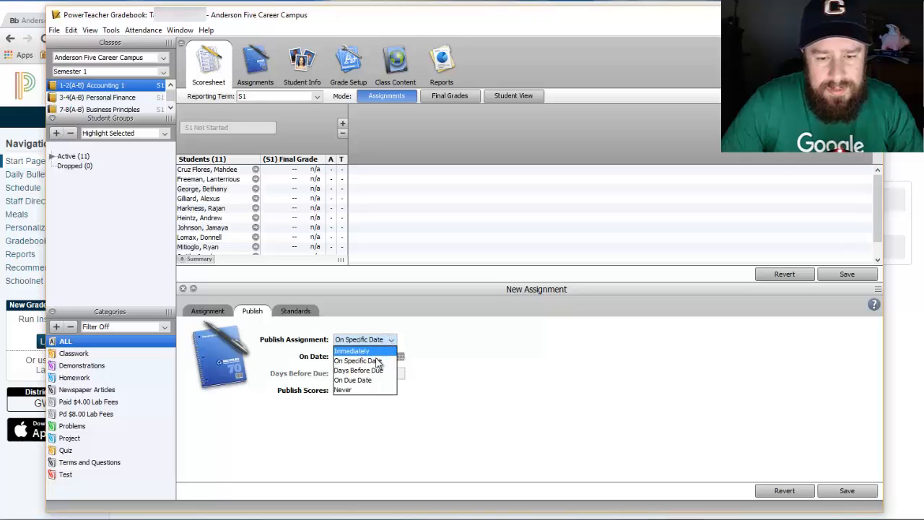
{"action": "left_click", "coordinate": [387, 370]}
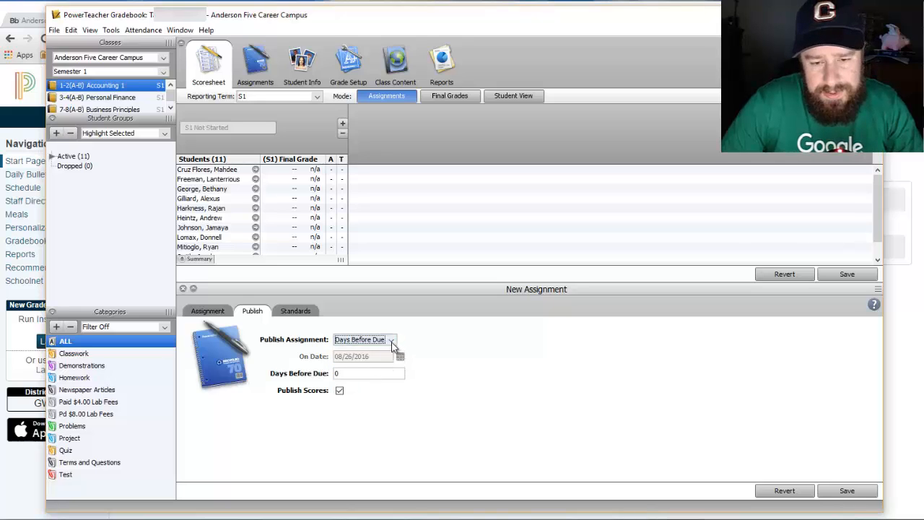
{"action": "left_click", "coordinate": [207, 314]}
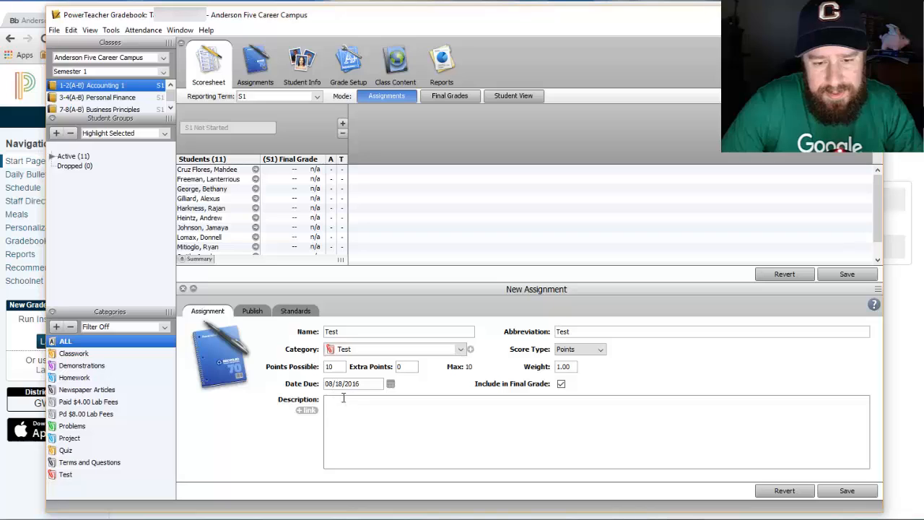
{"action": "left_click", "coordinate": [254, 310]}
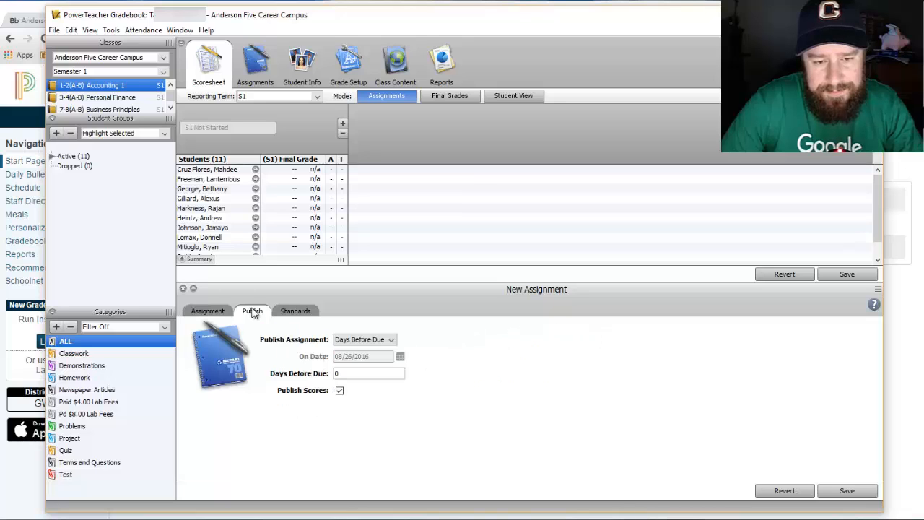
{"action": "left_click", "coordinate": [391, 339]}
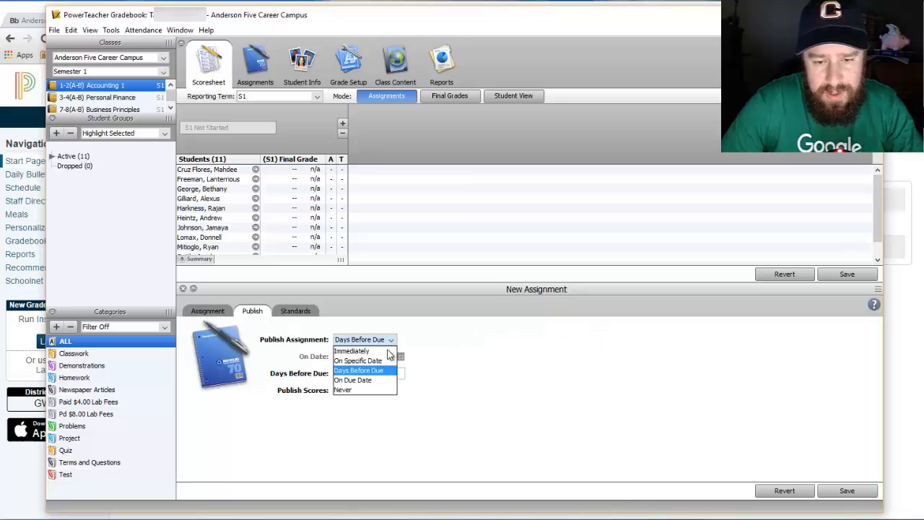
Change Publish Assignment from Never to Immediately.
{"action": "left_click", "coordinate": [365, 392]}
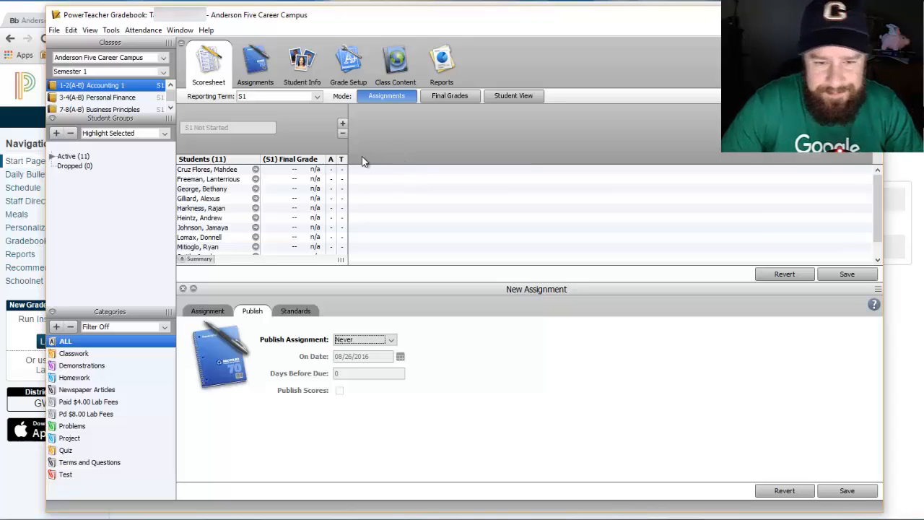
{"action": "left_click", "coordinate": [360, 339]}
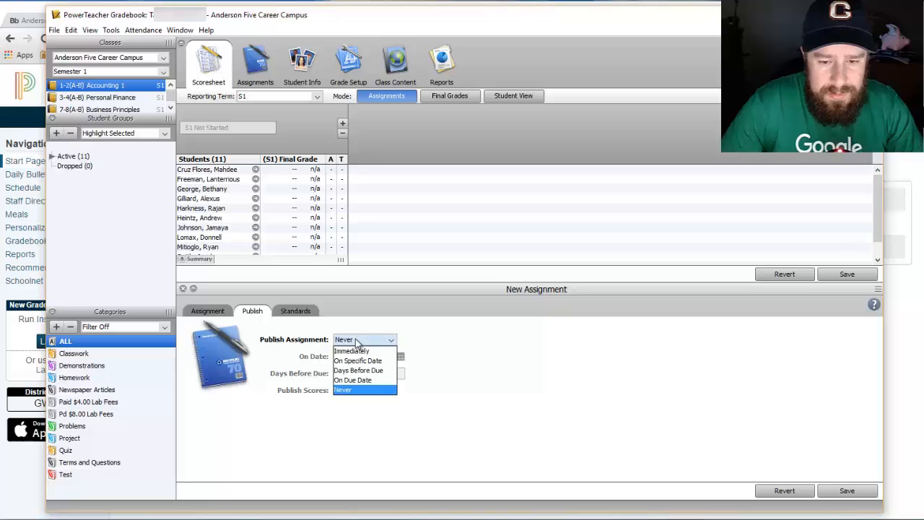
{"action": "left_click", "coordinate": [356, 352]}
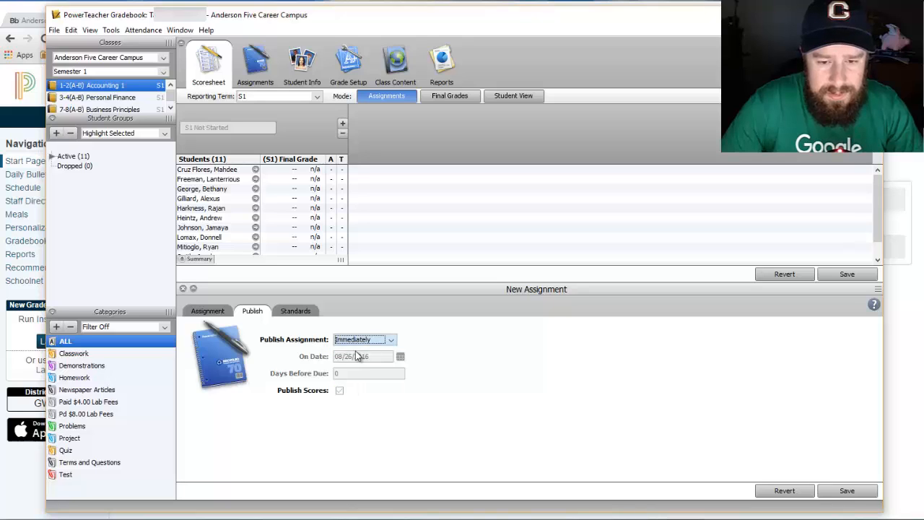
Try Percentage, then set Score Type back to Points and save the Test assignment.
{"action": "left_click", "coordinate": [209, 312]}
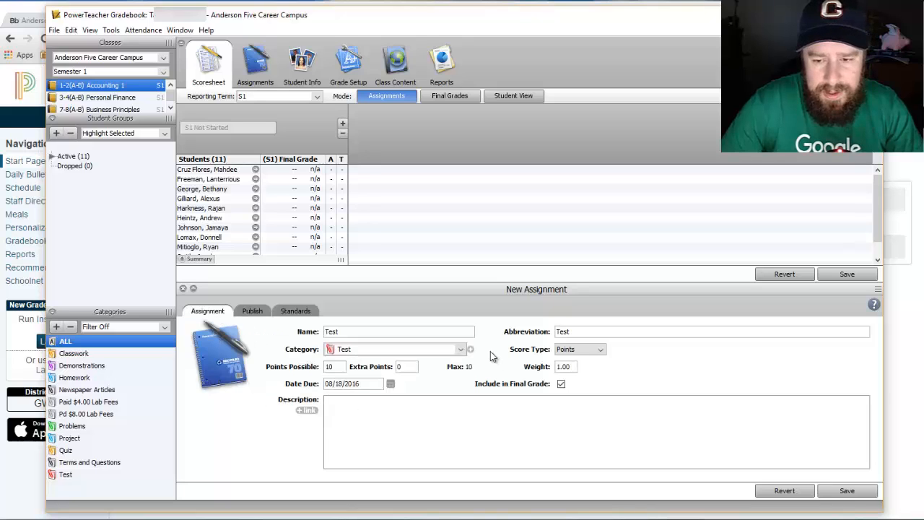
{"action": "left_click", "coordinate": [599, 351]}
{"action": "left_click", "coordinate": [593, 368]}
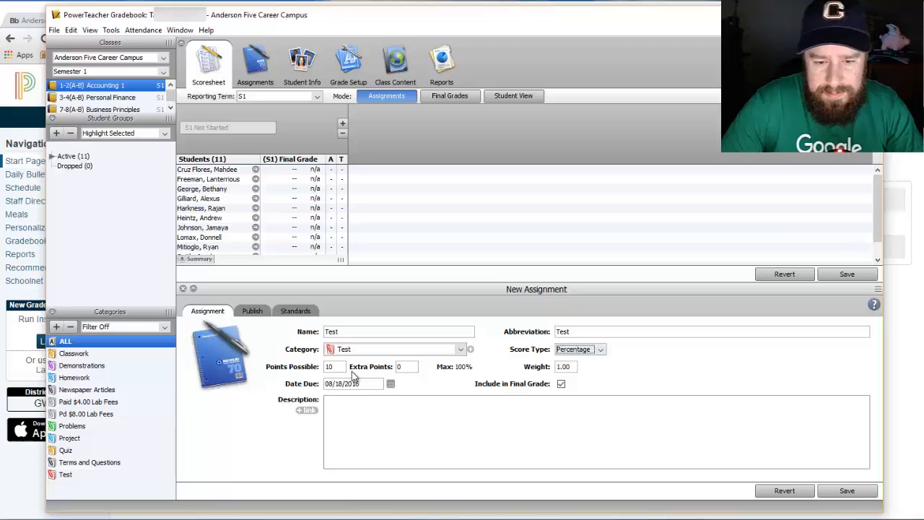
{"action": "left_click", "coordinate": [600, 352]}
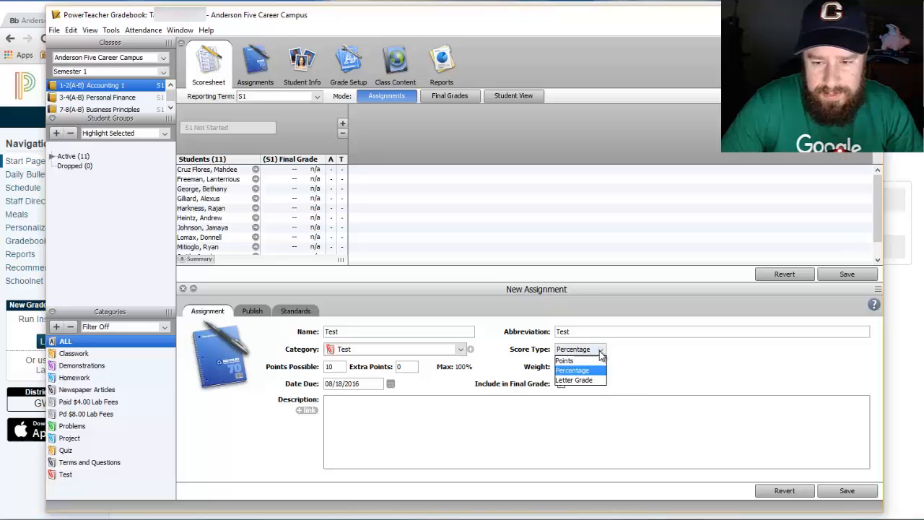
{"action": "left_click", "coordinate": [589, 359]}
{"action": "left_click", "coordinate": [843, 493]}
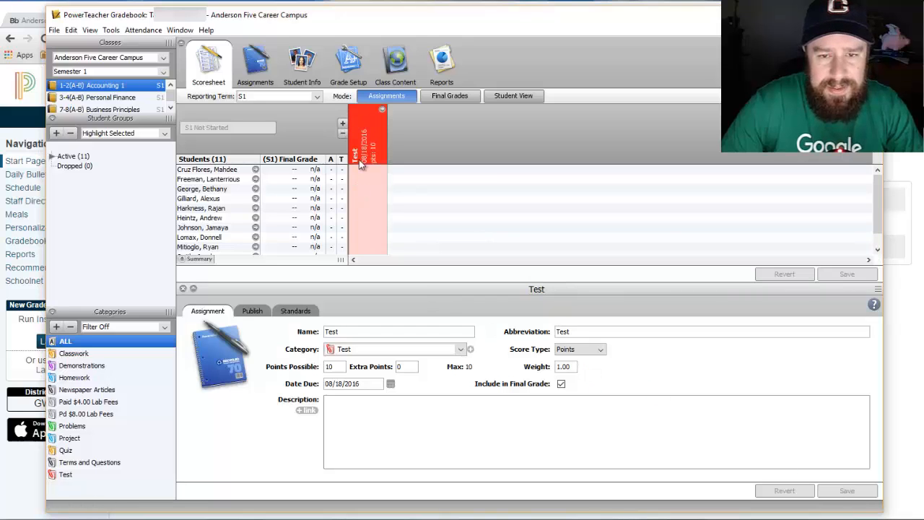
Open and dismiss the Category list unchanged, then close the assignment details panel.
{"action": "left_click", "coordinate": [461, 350]}
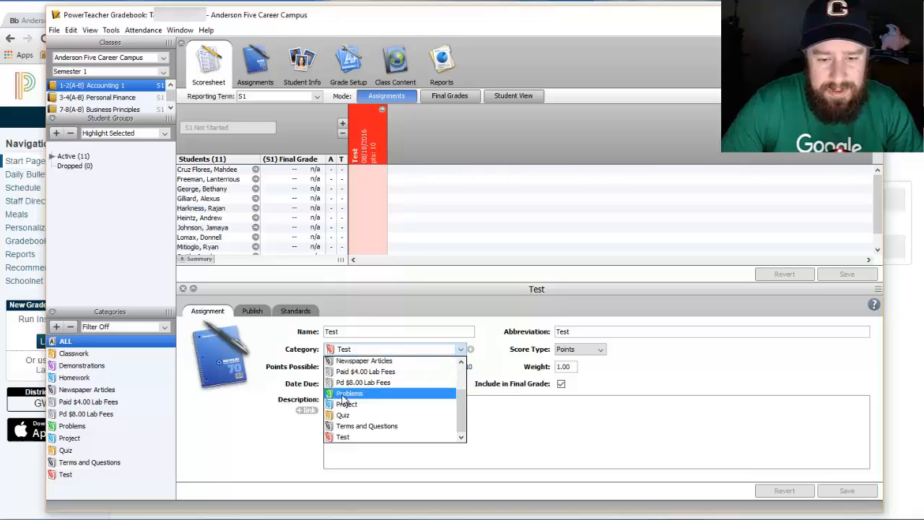
{"action": "scroll", "coordinate": [342, 397], "scroll_direction": "up", "scroll_amount": 2}
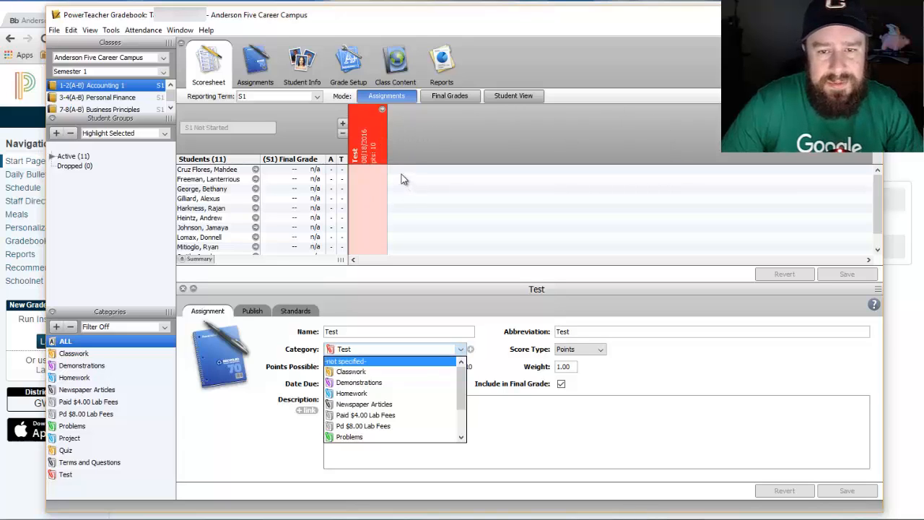
{"action": "left_click", "coordinate": [382, 111]}
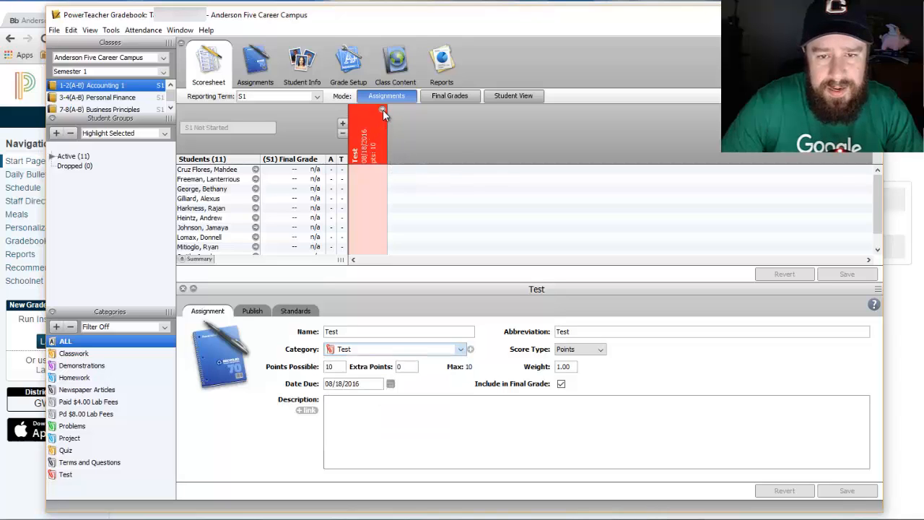
{"action": "left_click", "coordinate": [183, 289]}
Enter 12 for the first student and dismiss the Invalid Score warning.
{"action": "left_click", "coordinate": [370, 172]}
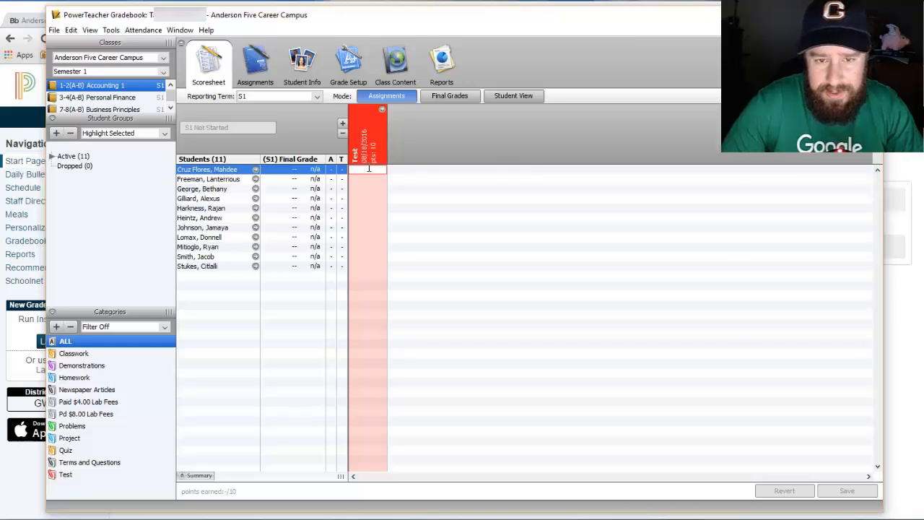
{"action": "type", "text": "12"}
{"action": "left_click", "coordinate": [367, 181]}
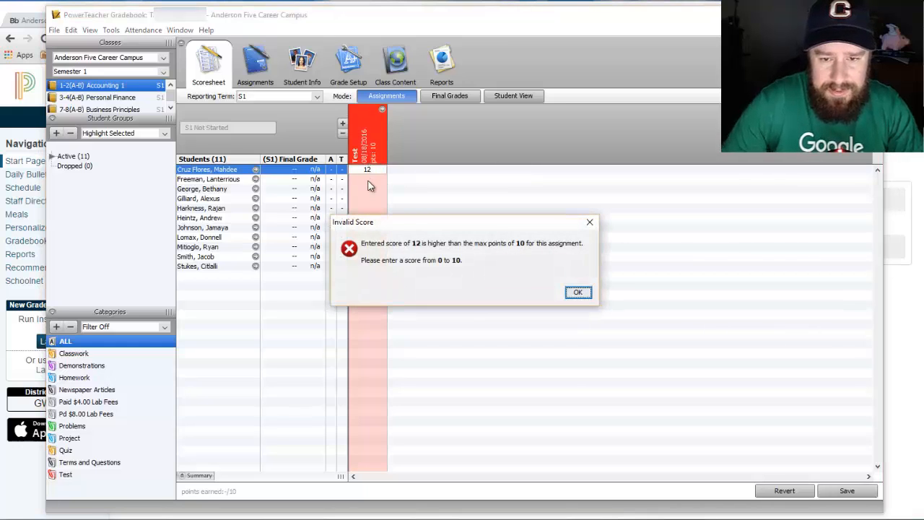
{"action": "left_click", "coordinate": [577, 292]}
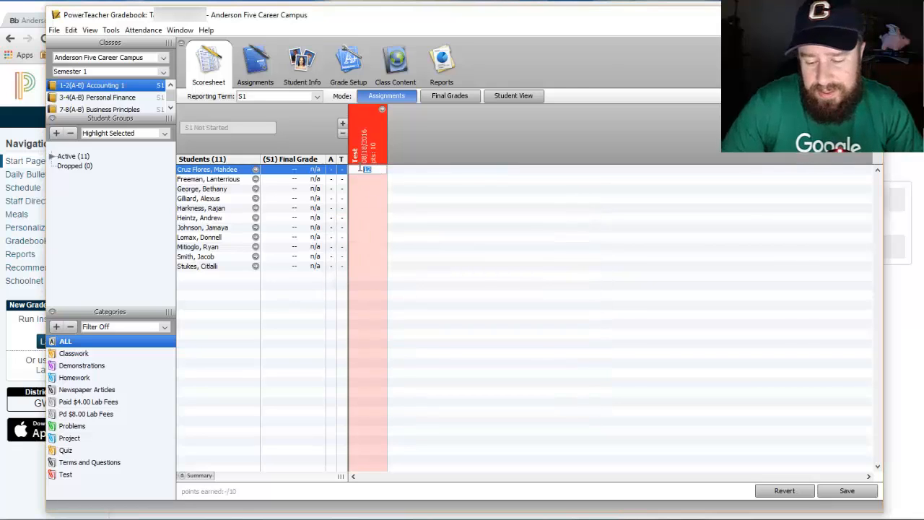
Enter Test scores 10, 9, 8, 7 and 6 down the first five students.
{"action": "type", "text": "1"}
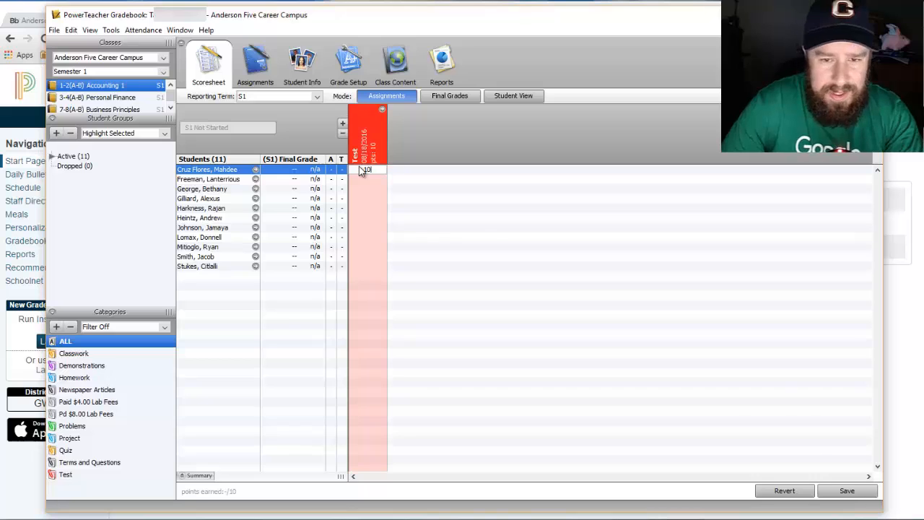
{"action": "key", "text": "Return"}
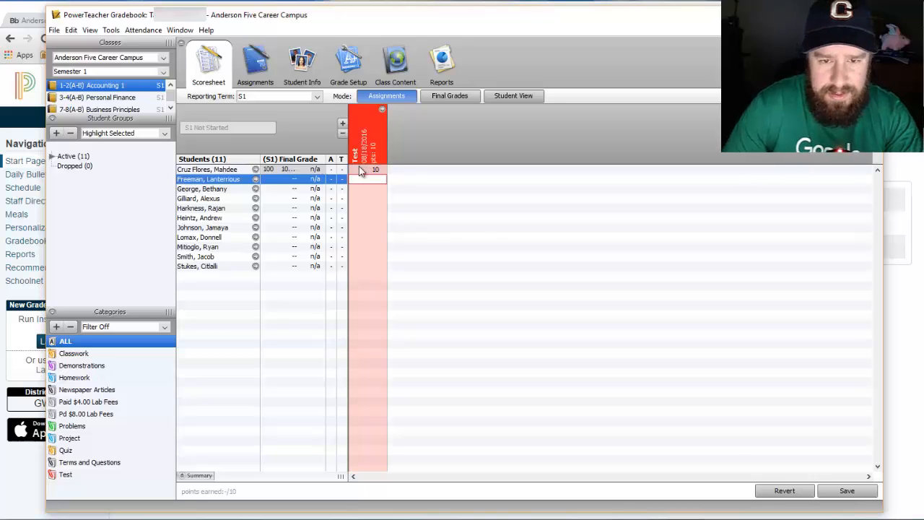
{"action": "type", "text": "9"}
{"action": "key", "text": "Return"}
{"action": "type", "text": "8"}
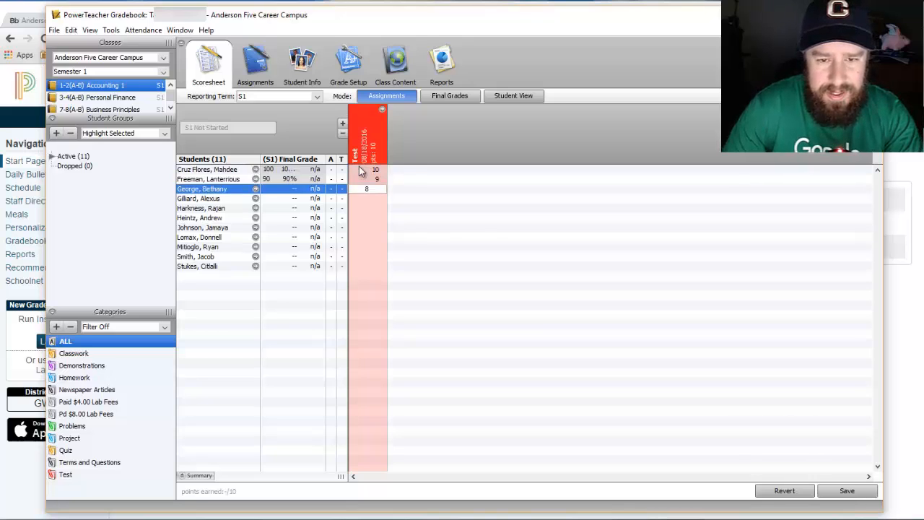
{"action": "key", "text": "Return"}
{"action": "type", "text": "7"}
{"action": "key", "text": "Return"}
{"action": "type", "text": "6"}
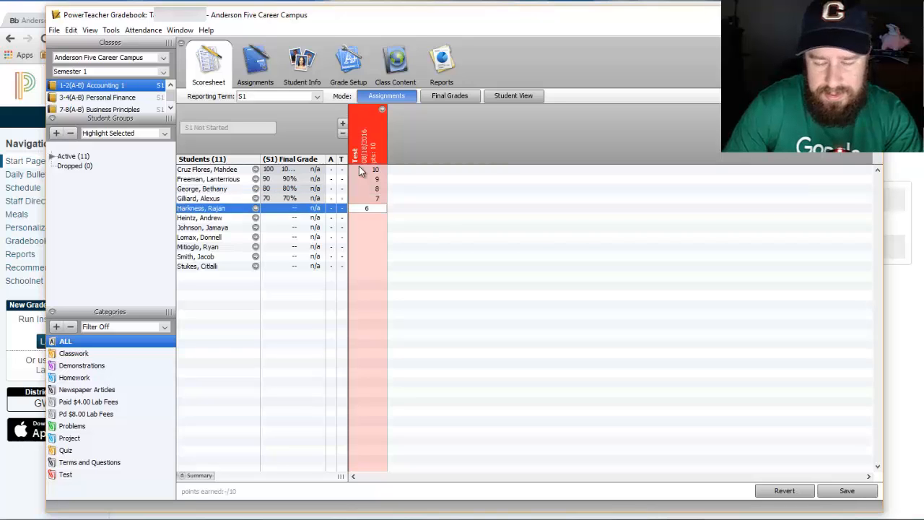
{"action": "key", "text": "Return"}
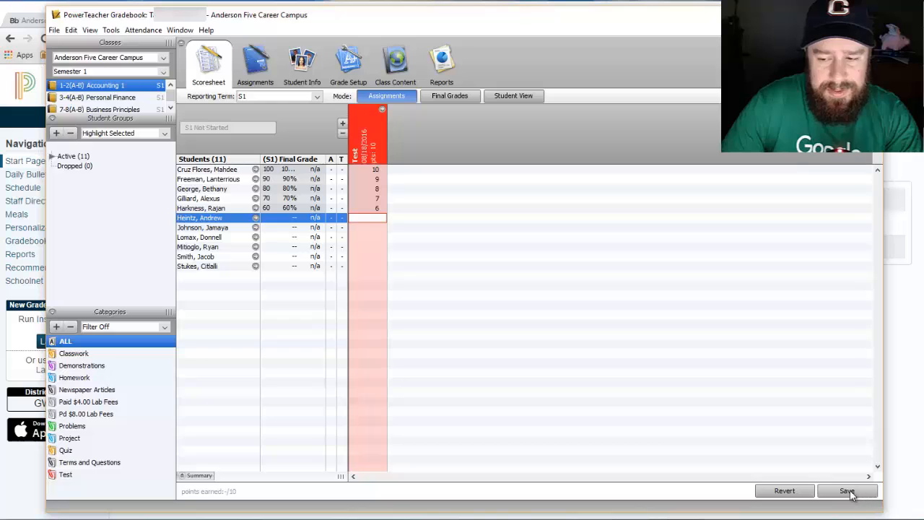
Quick Fill every empty Test score with 10.
{"action": "right_click", "coordinate": [365, 128]}
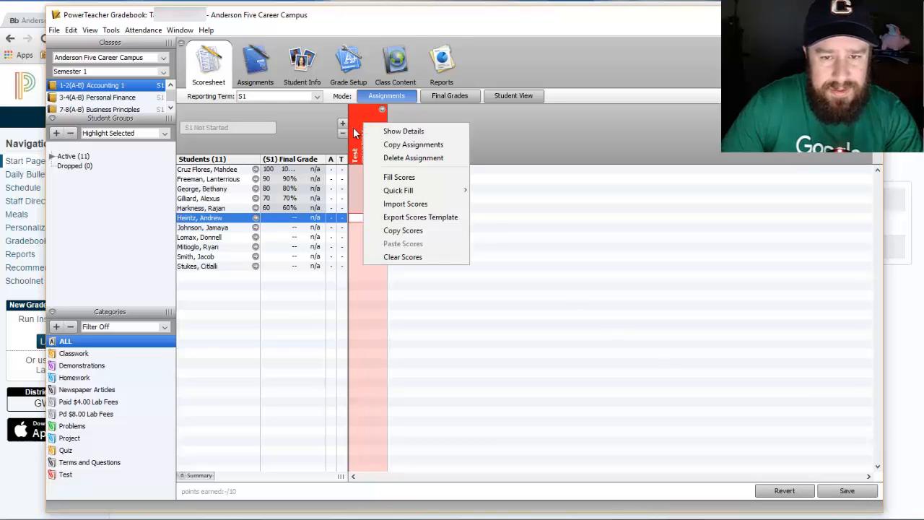
{"action": "mouse_move", "coordinate": [408, 194]}
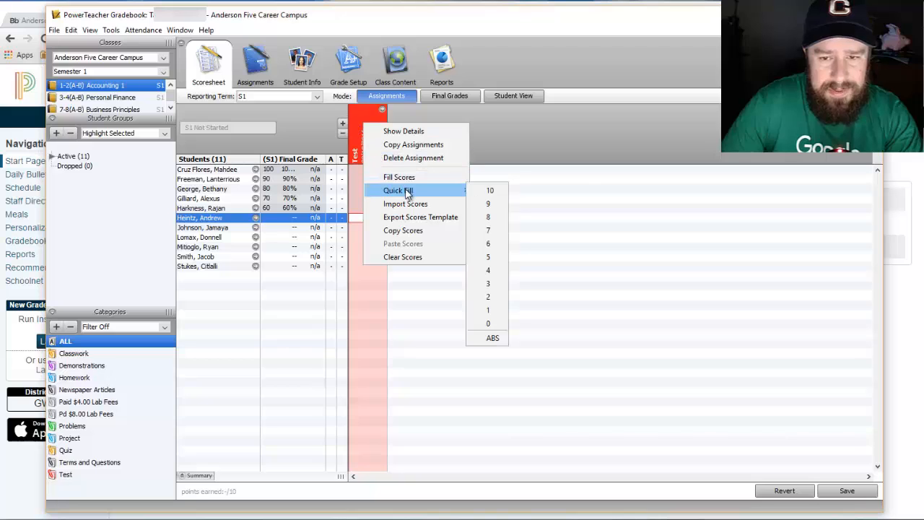
{"action": "left_click", "coordinate": [491, 191]}
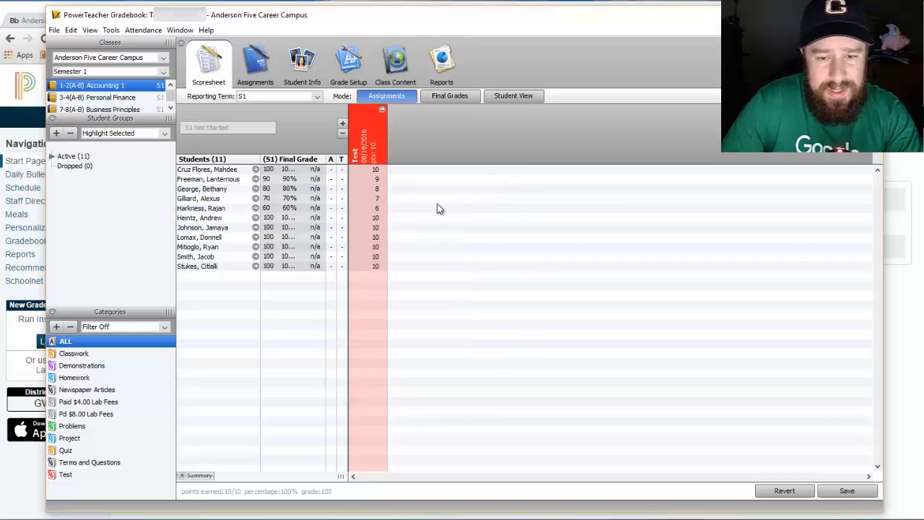
Change two of the quick-filled Test scores to 8 and 9.
{"action": "left_click", "coordinate": [376, 228]}
{"action": "type", "text": "8"}
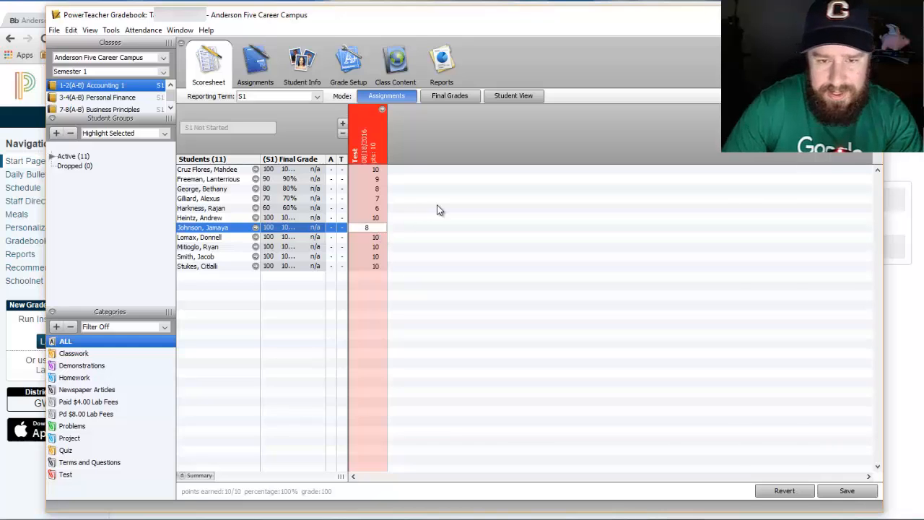
{"action": "left_click", "coordinate": [380, 250]}
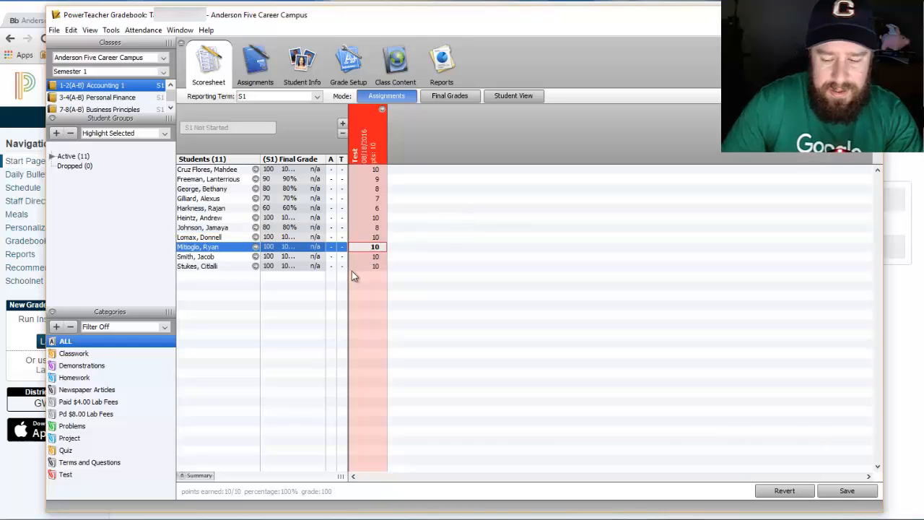
{"action": "type", "text": "9"}
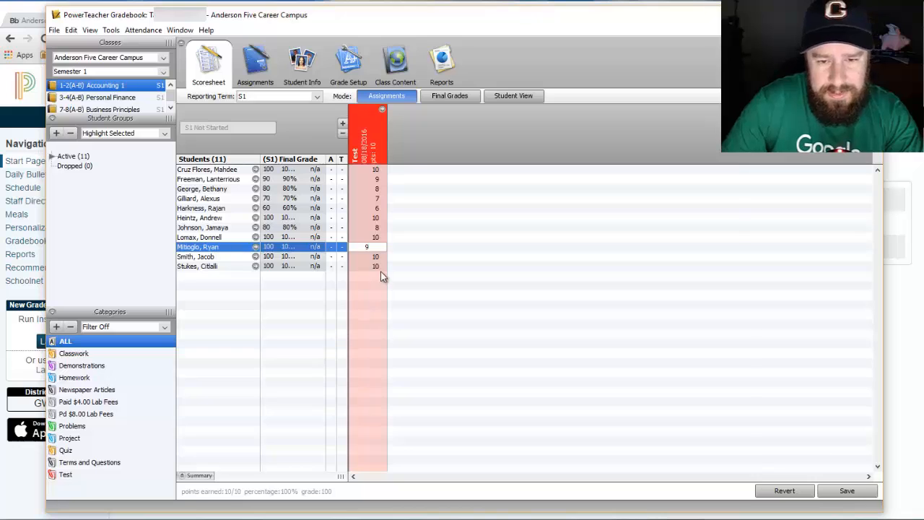
{"action": "left_click", "coordinate": [374, 268]}
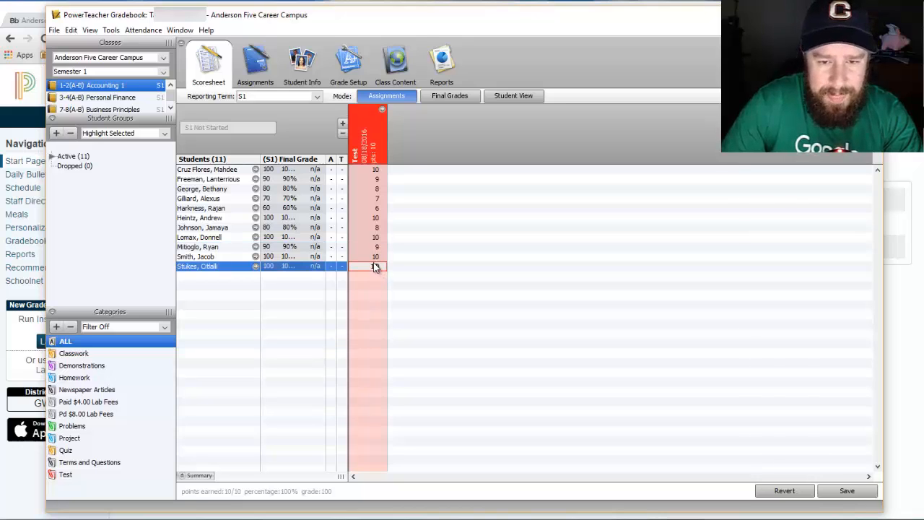
Enter 10 in the last cell, then try Copy Assignments and cancel the save prompt.
{"action": "type", "text": "10"}
{"action": "right_click", "coordinate": [372, 155]}
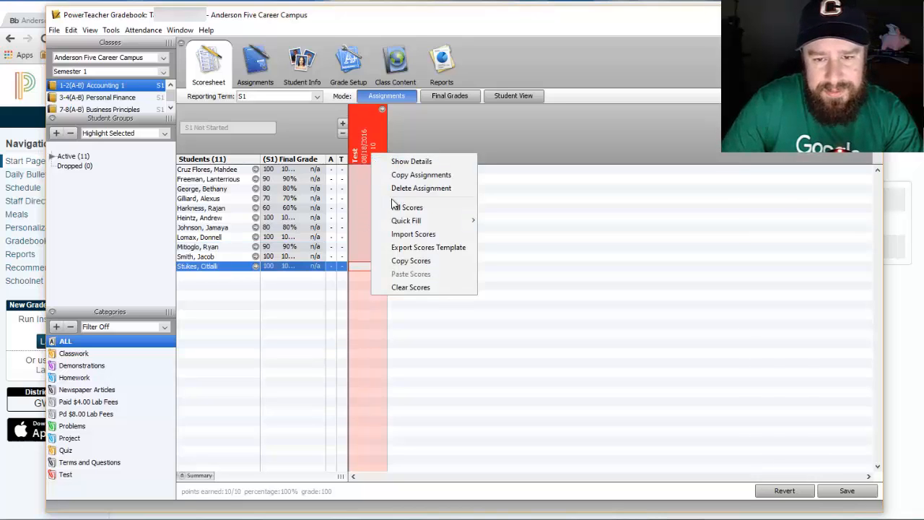
{"action": "mouse_move", "coordinate": [423, 221]}
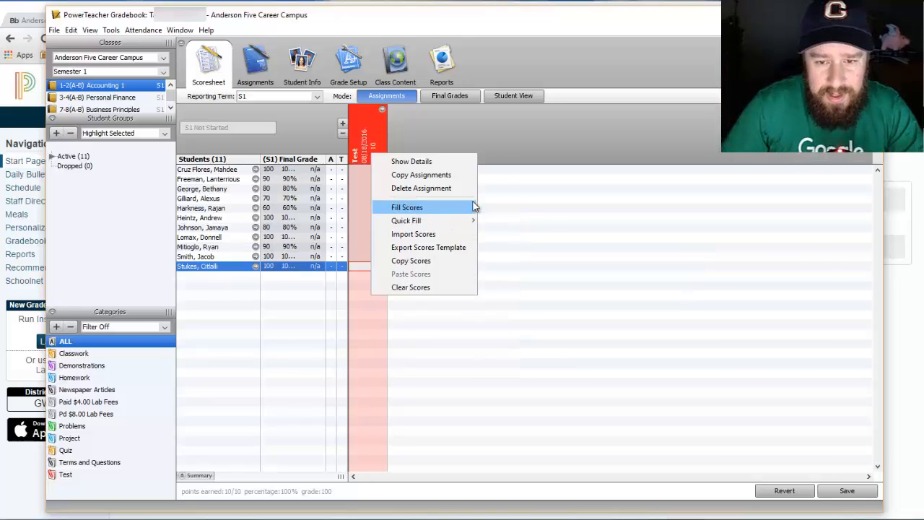
{"action": "left_click", "coordinate": [430, 178]}
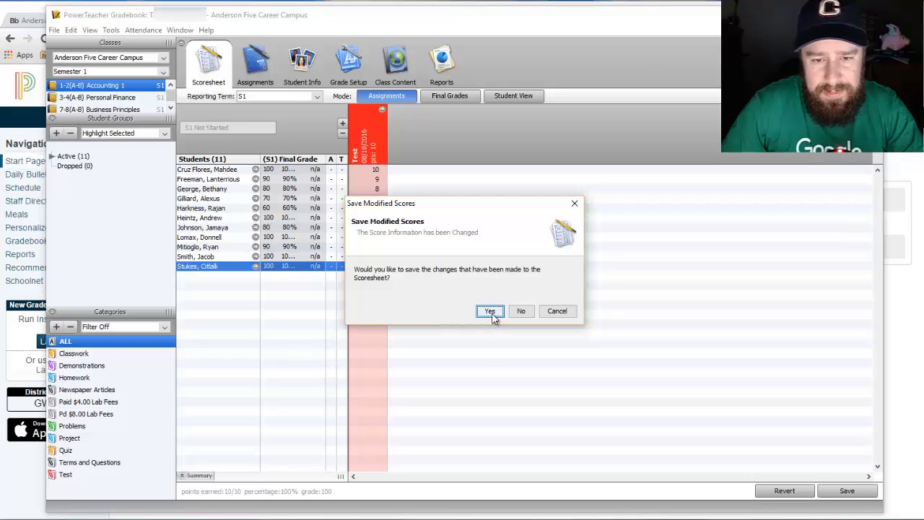
{"action": "left_click", "coordinate": [553, 312]}
Choose Delete Assignment on Test and decline saving the score changes.
{"action": "right_click", "coordinate": [371, 136]}
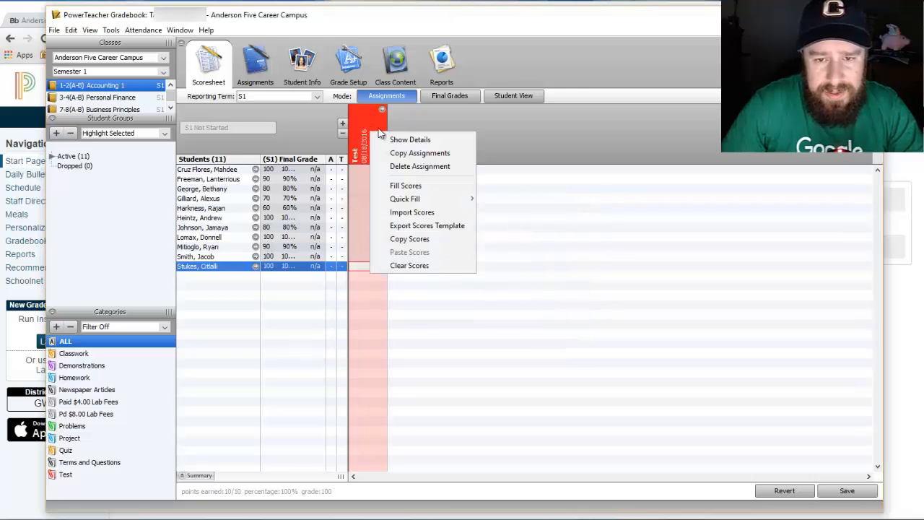
{"action": "left_click", "coordinate": [422, 170]}
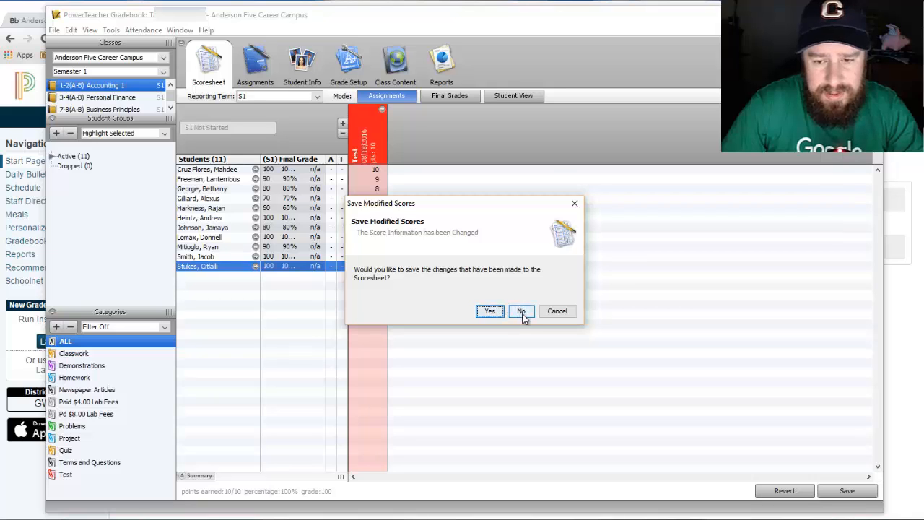
{"action": "left_click", "coordinate": [523, 312]}
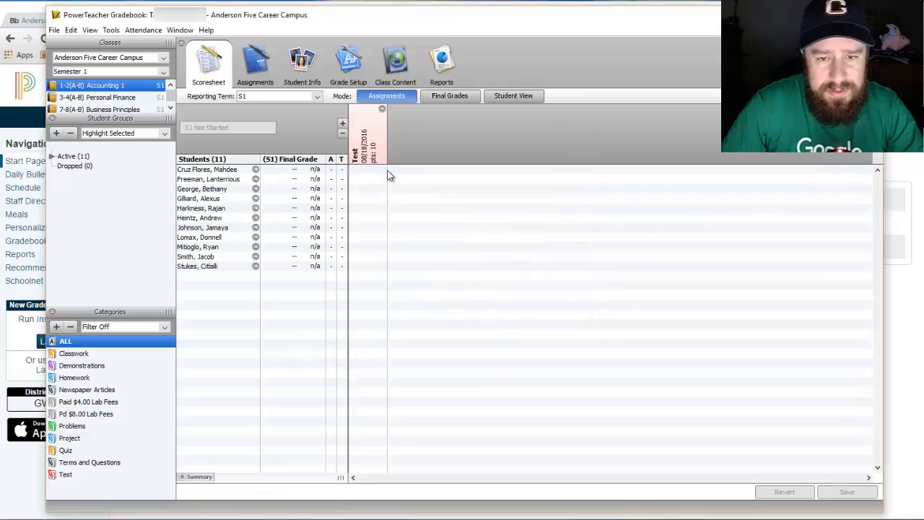
Delete the Test assignment from its header menu and confirm with Yes.
{"action": "right_click", "coordinate": [376, 135]}
{"action": "left_click", "coordinate": [405, 167]}
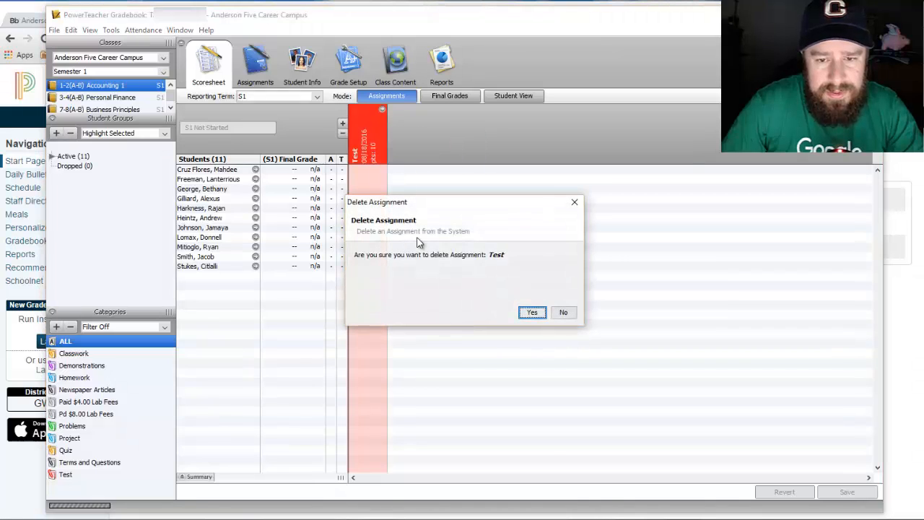
{"action": "left_click", "coordinate": [532, 313]}
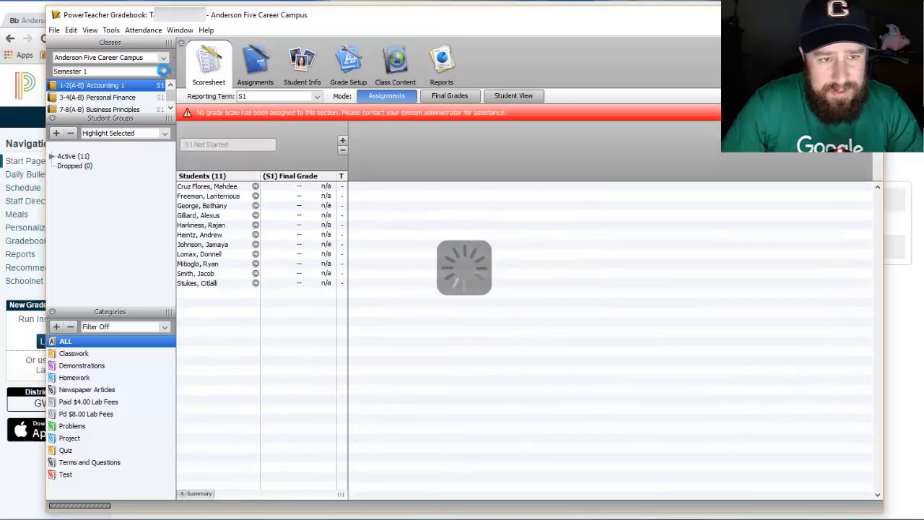
Switch the term to Semester 2 and expand the Active (5) student group for Accounting 2.
{"action": "left_click", "coordinate": [163, 70]}
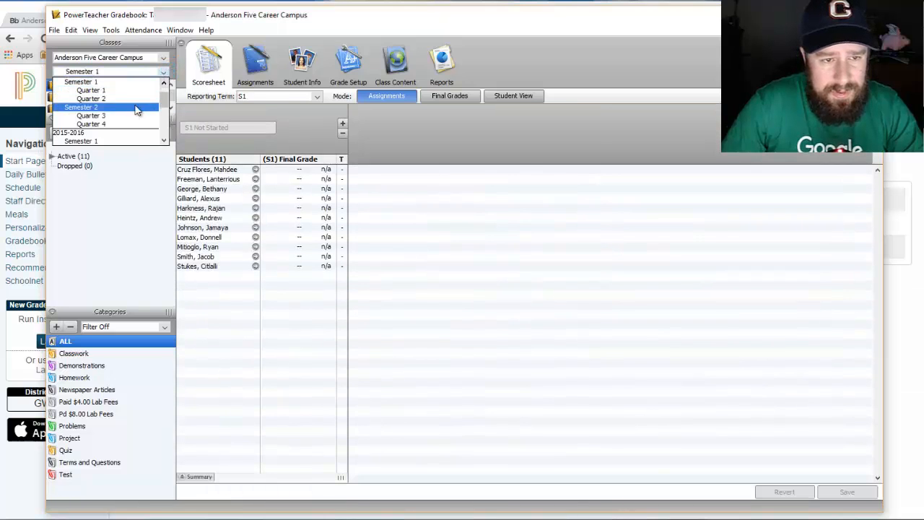
{"action": "left_click", "coordinate": [137, 109]}
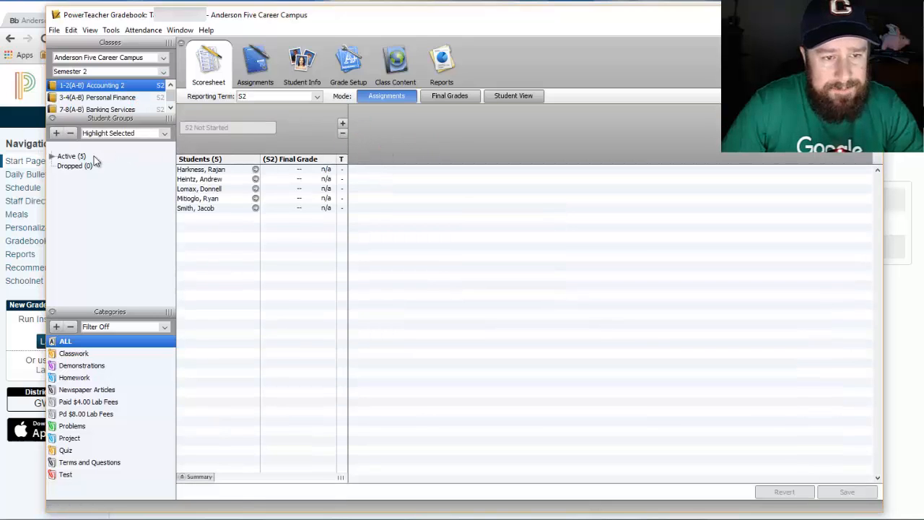
{"action": "left_click", "coordinate": [51, 157]}
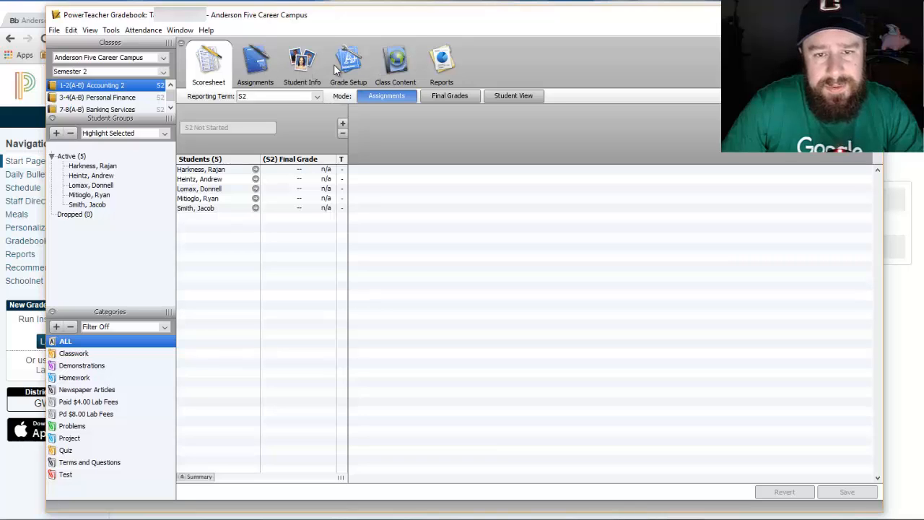
Start an email to students and parents for all three Semester 2 classes and continue to recipients.
{"action": "left_click", "coordinate": [110, 30]}
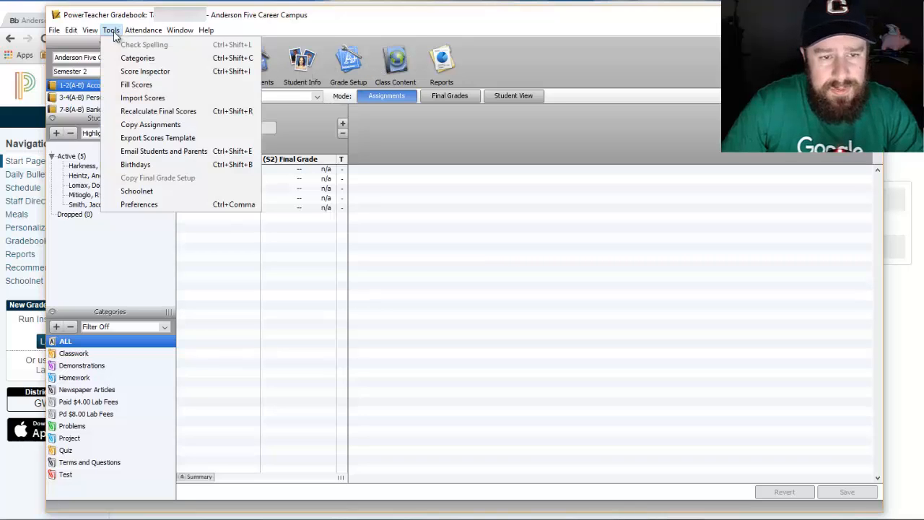
{"action": "left_click", "coordinate": [130, 153]}
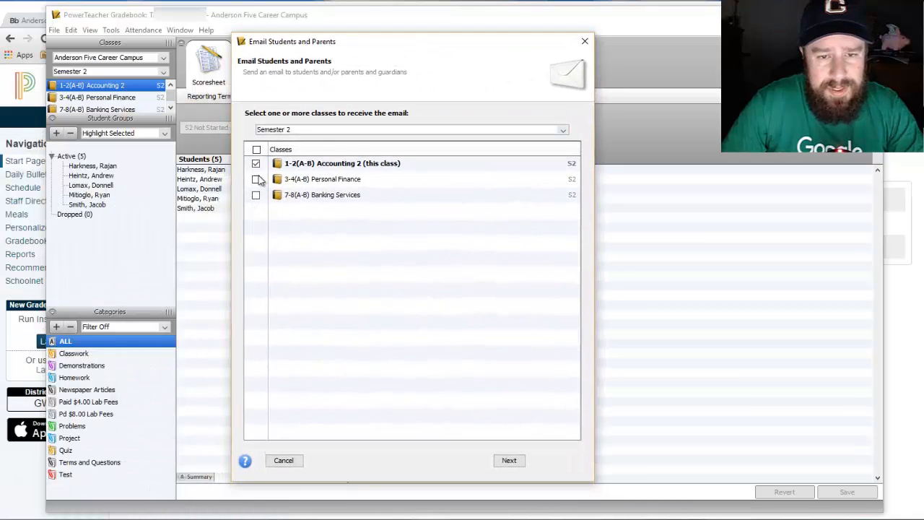
{"action": "left_click", "coordinate": [333, 133]}
{"action": "left_click", "coordinate": [335, 140]}
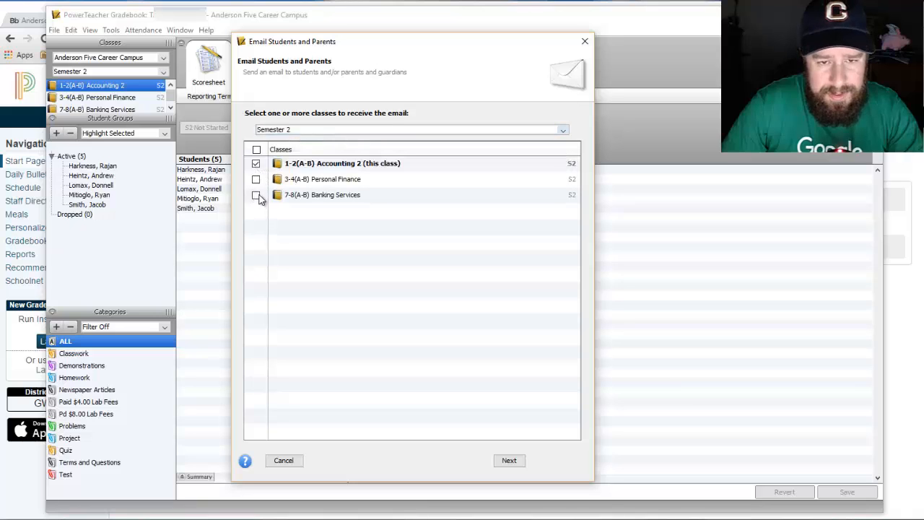
{"action": "left_click", "coordinate": [256, 150]}
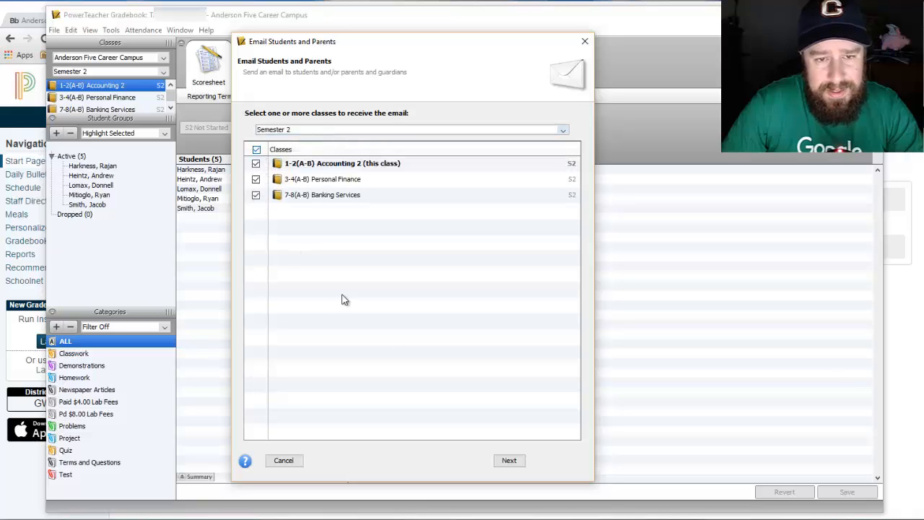
{"action": "left_click", "coordinate": [512, 460]}
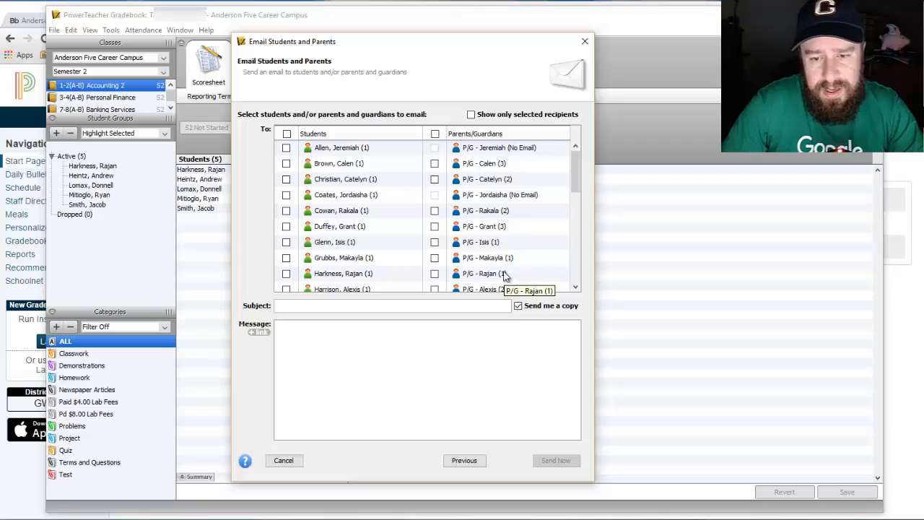
Select all parents/guardians and all students as recipients and enter the subject 'ert345345'.
{"action": "left_click", "coordinate": [434, 133]}
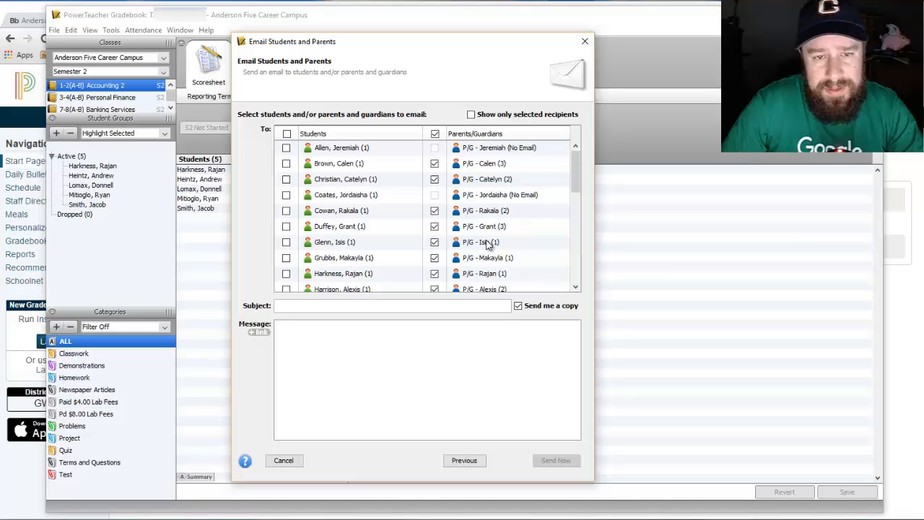
{"action": "left_click", "coordinate": [287, 133]}
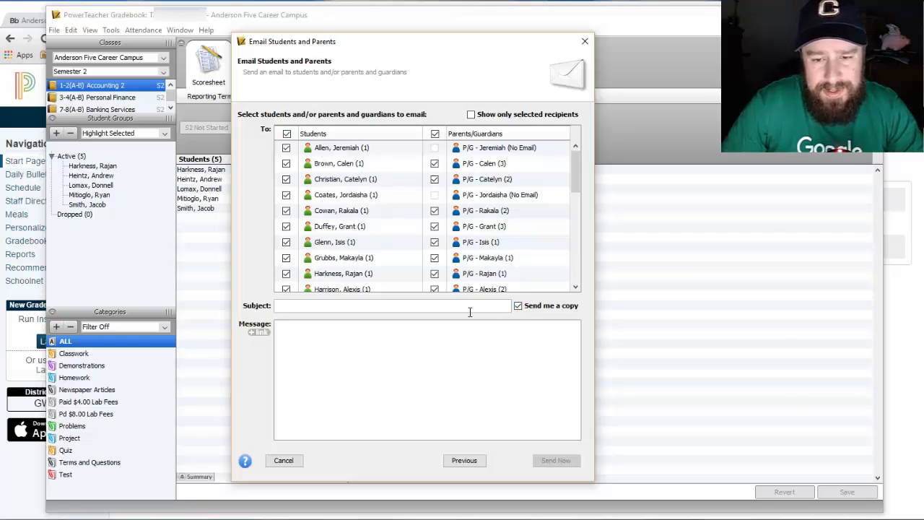
{"action": "type", "text": "ert"}
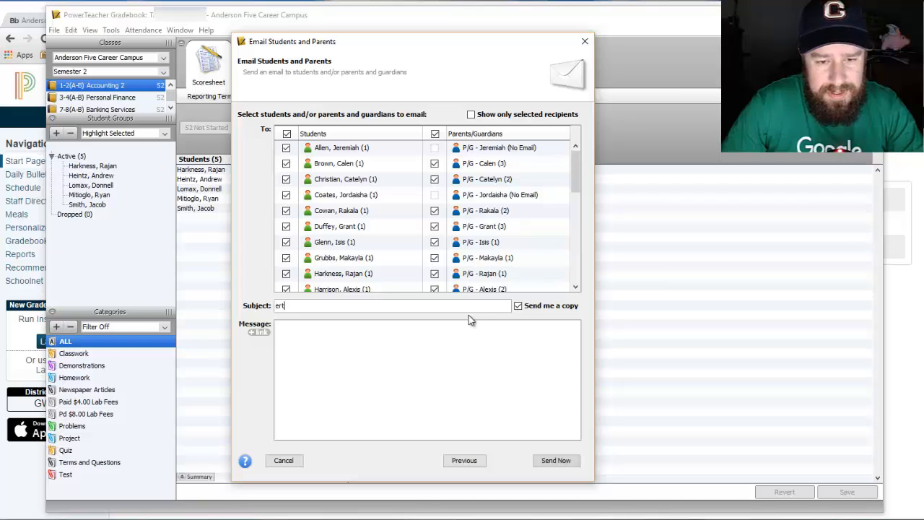
{"action": "type", "text": "3453453"}
Type the sample message 'wertwertwertfgsdgf dsgfsdgf sdg 4erwt', then close the email unsent.
{"action": "left_click", "coordinate": [397, 351]}
{"action": "type", "text": "wertwertw"}
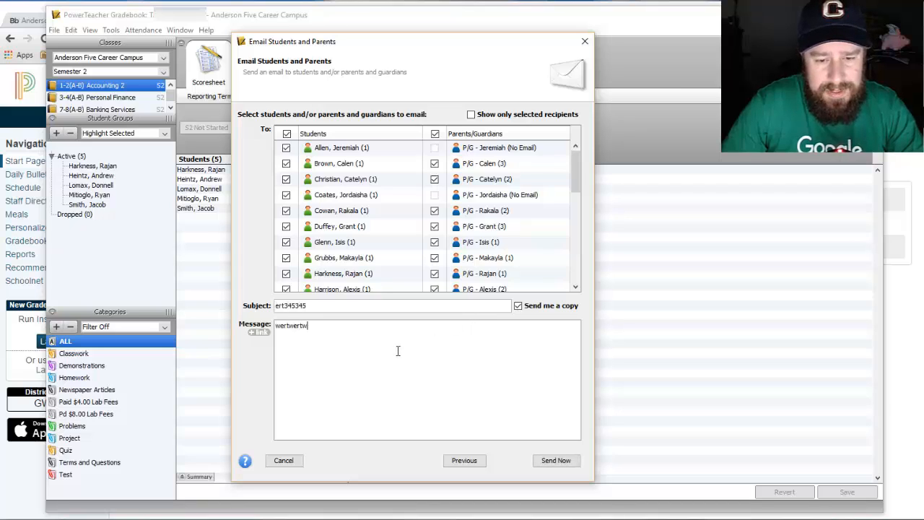
{"action": "type", "text": "ertfgsdgf dsgfsdgf sdg 4erwt"}
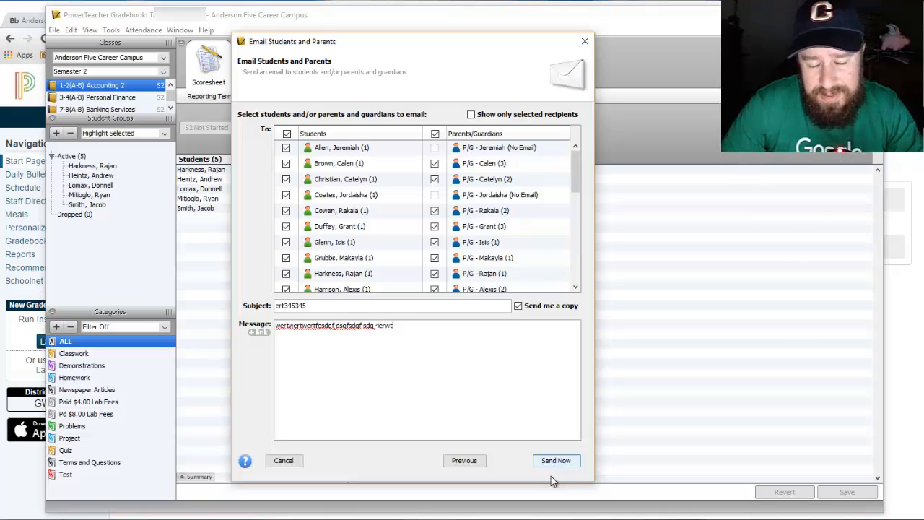
{"action": "left_click", "coordinate": [590, 39]}
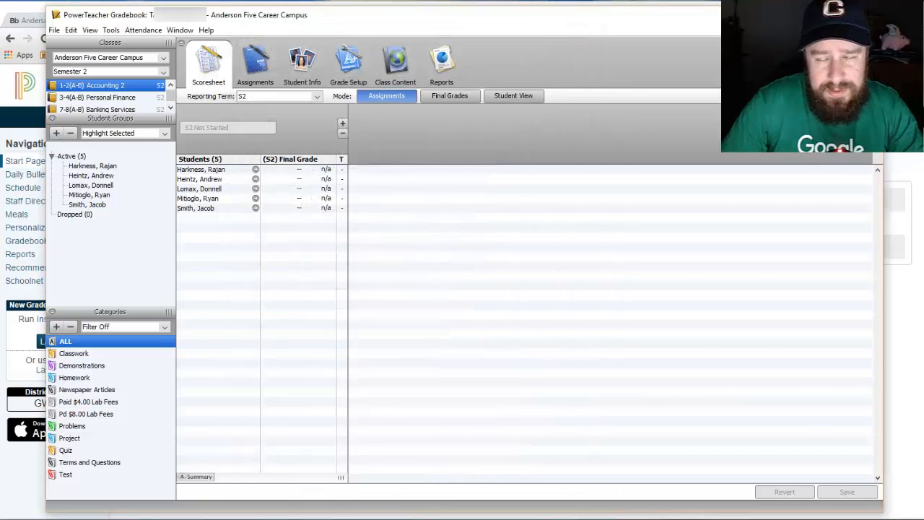